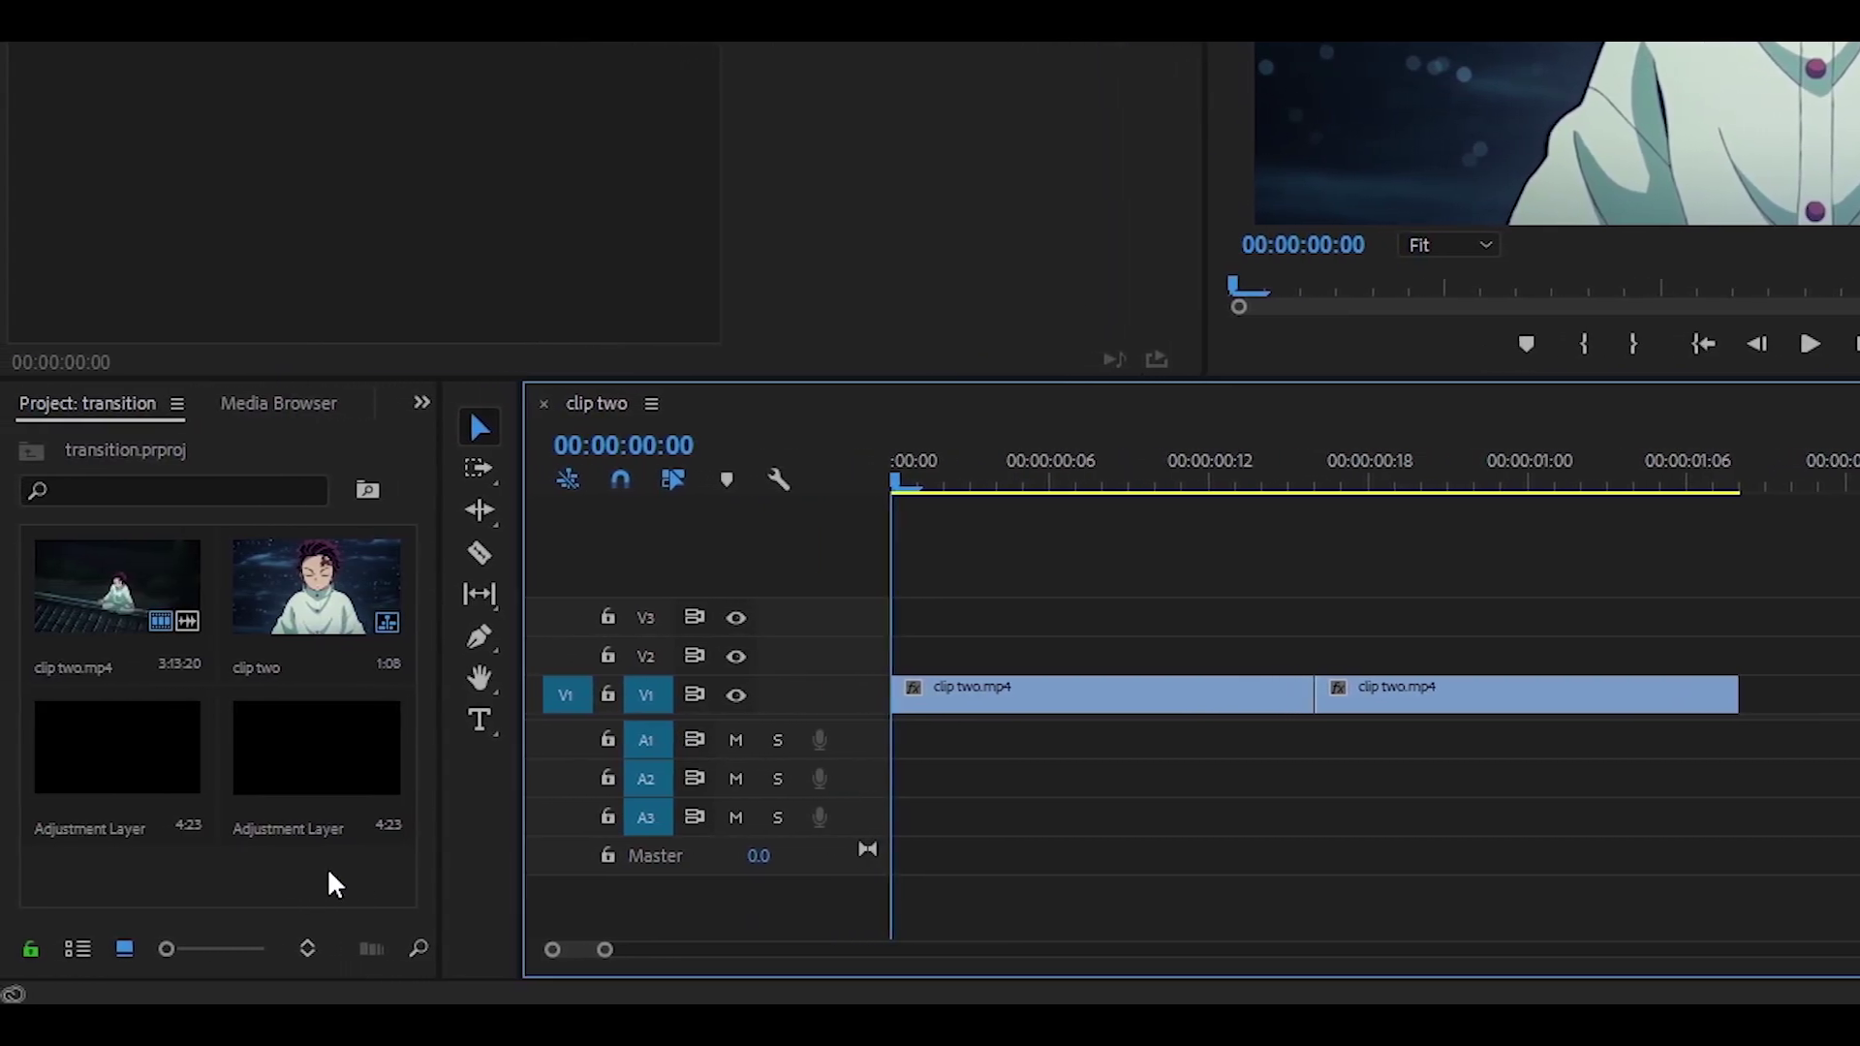
# Create a new adjustment layer and place it on V2 above the two clips
pyautogui.rightClick(339, 883)
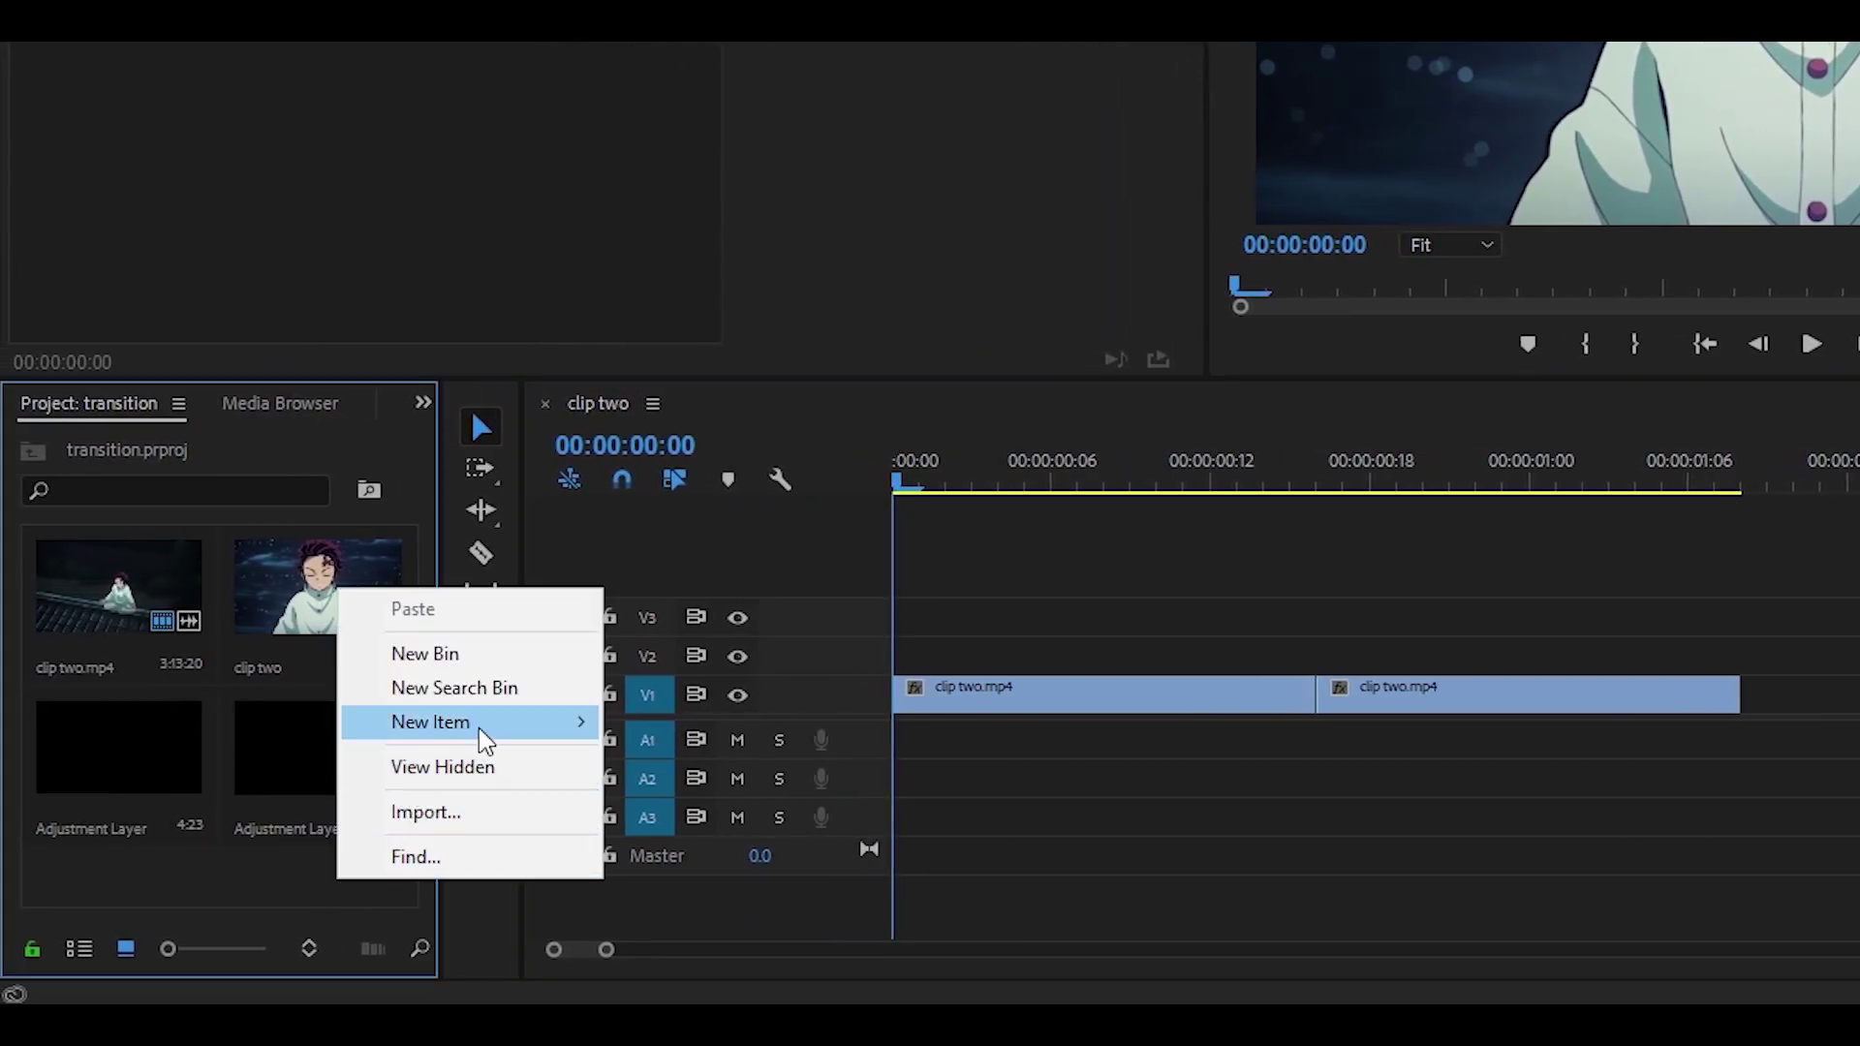
pyautogui.moveTo(479, 738)
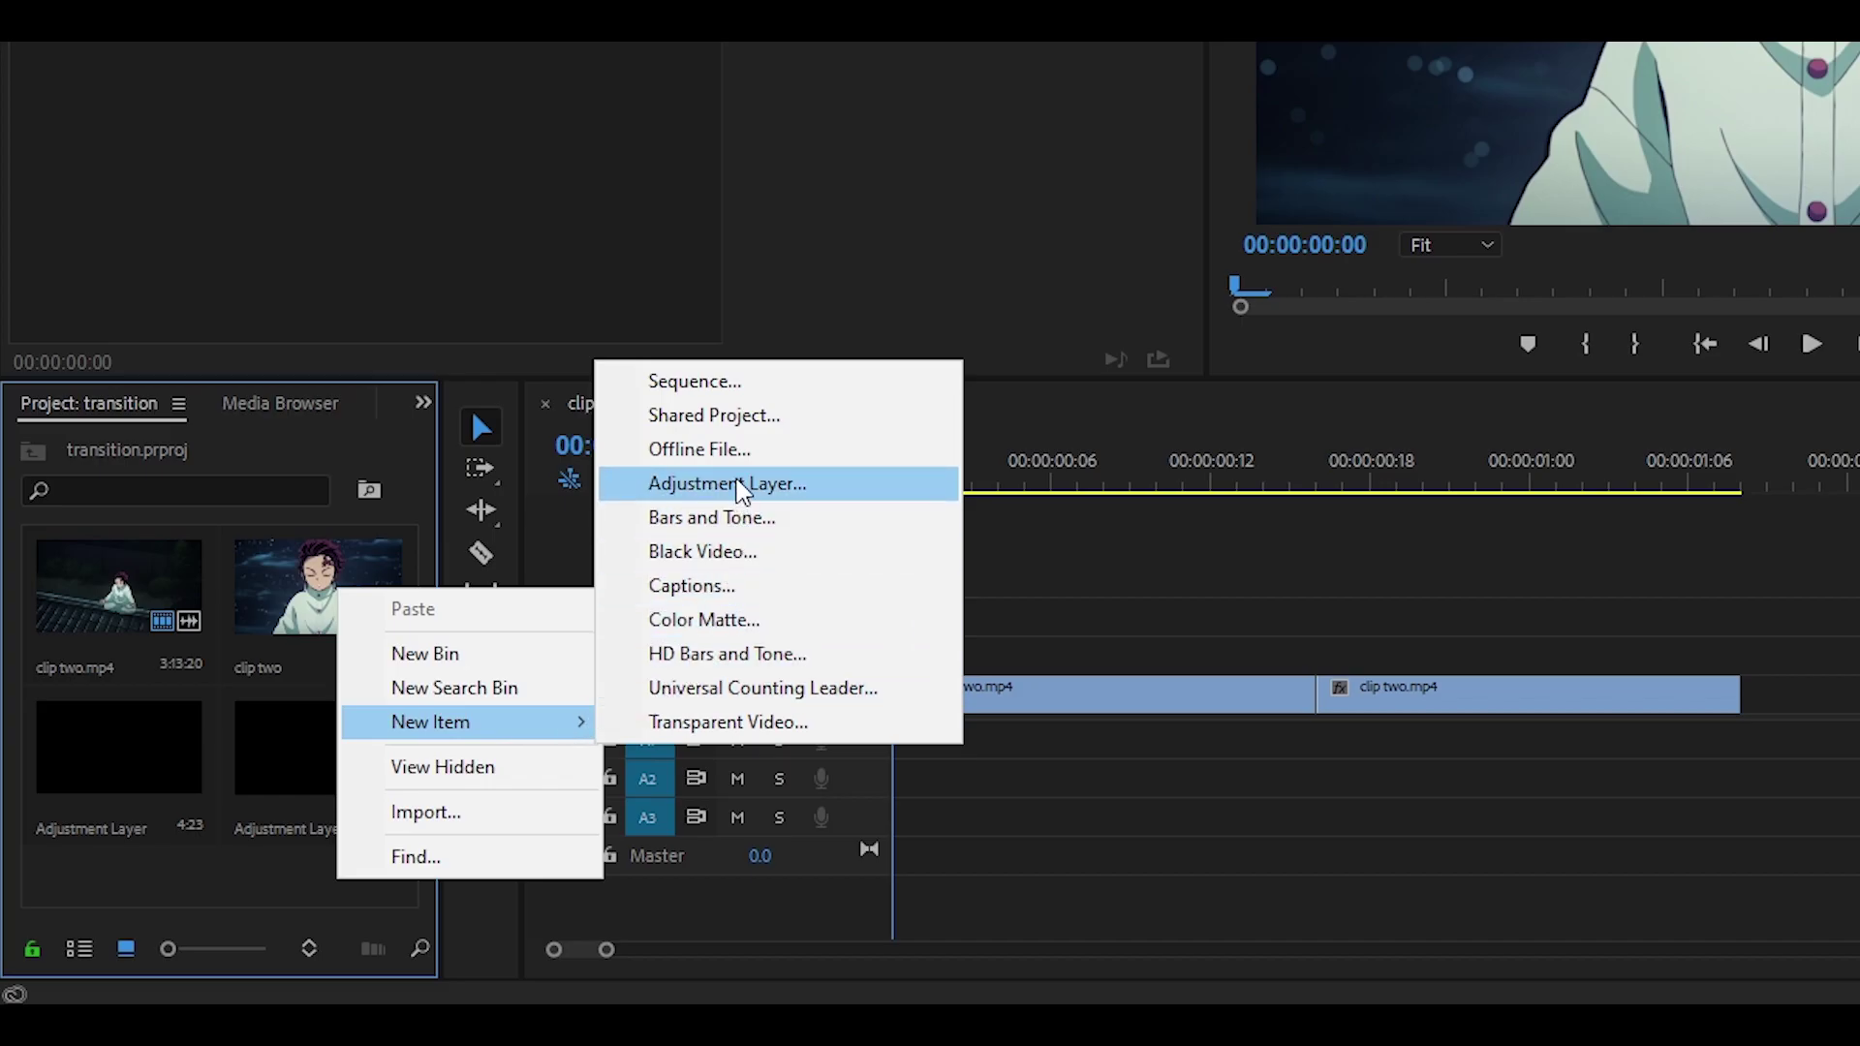
pyautogui.click(739, 483)
pyautogui.click(962, 582)
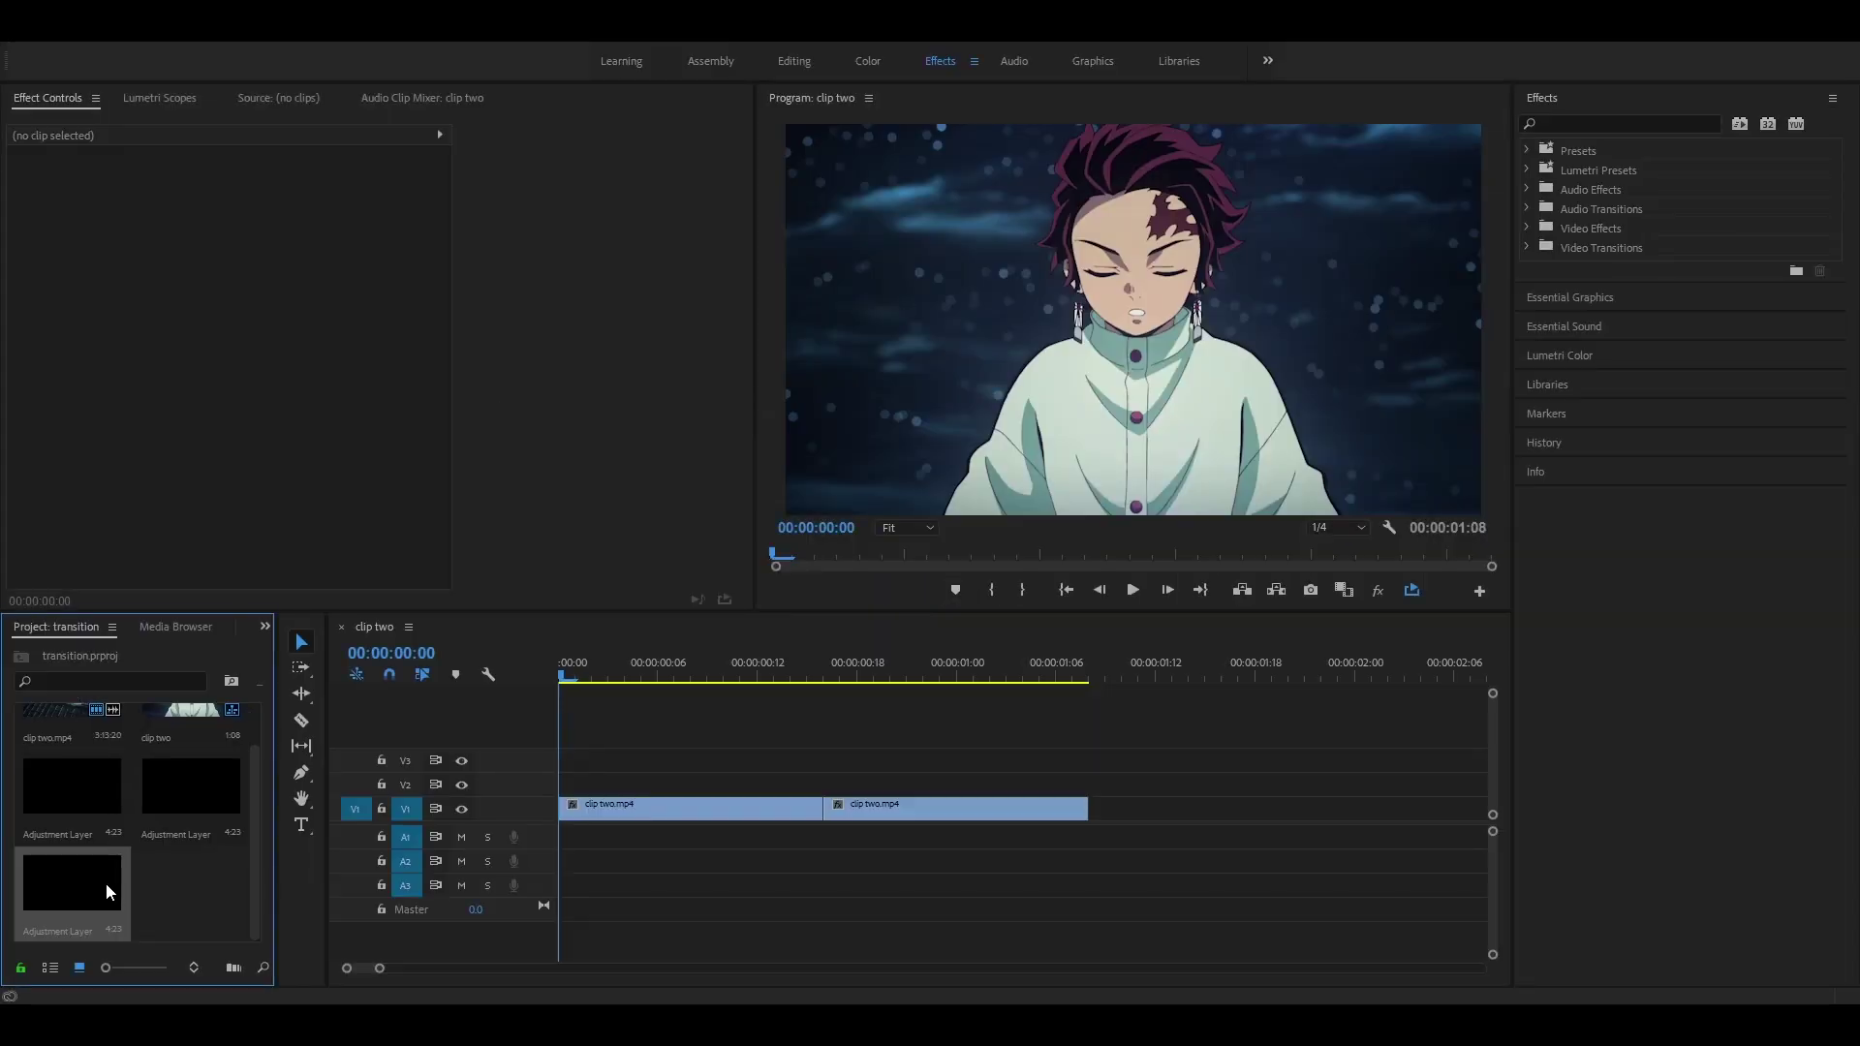
pyautogui.moveTo(106, 882); pyautogui.dragTo(690, 782)
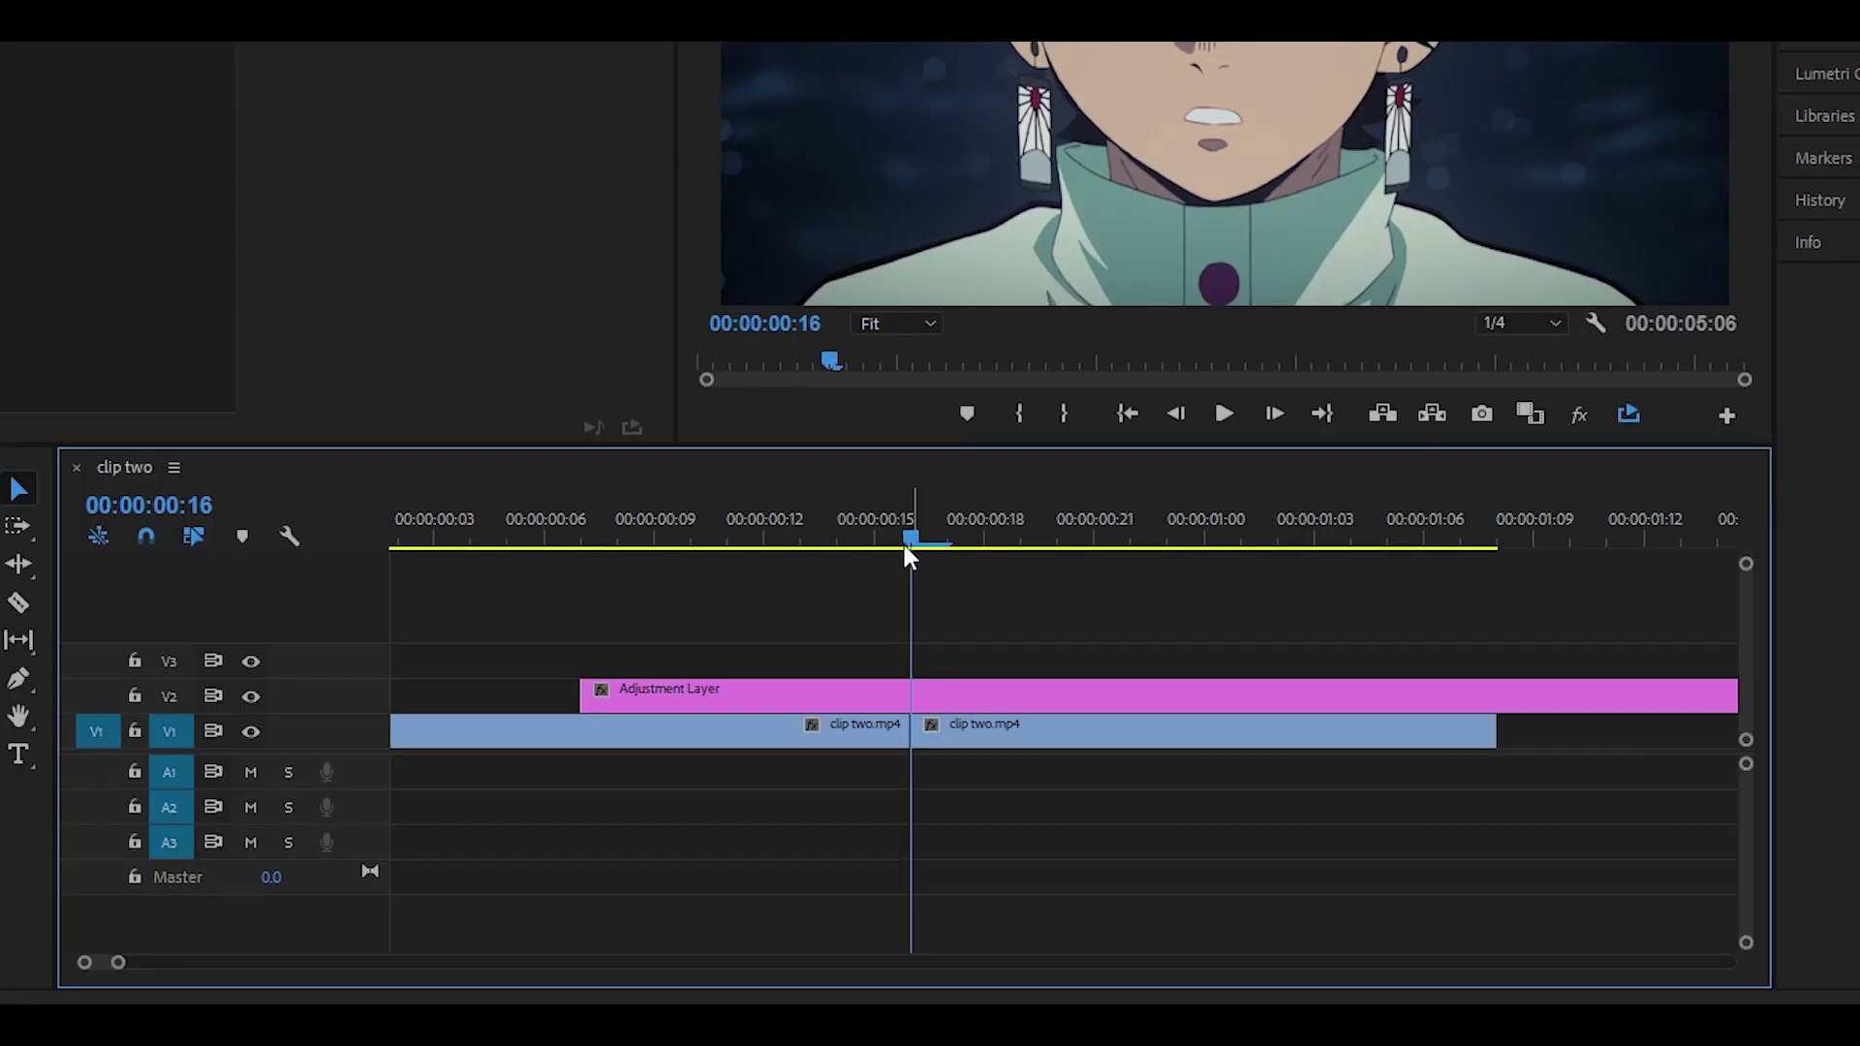
# Trim the adjustment layer's start to frame 8, then move the playhead to the cut at frame 16
pyautogui.press('Left')
pyautogui.press('Left')
pyautogui.press('Left')
pyautogui.press('Left')
pyautogui.press('Left')
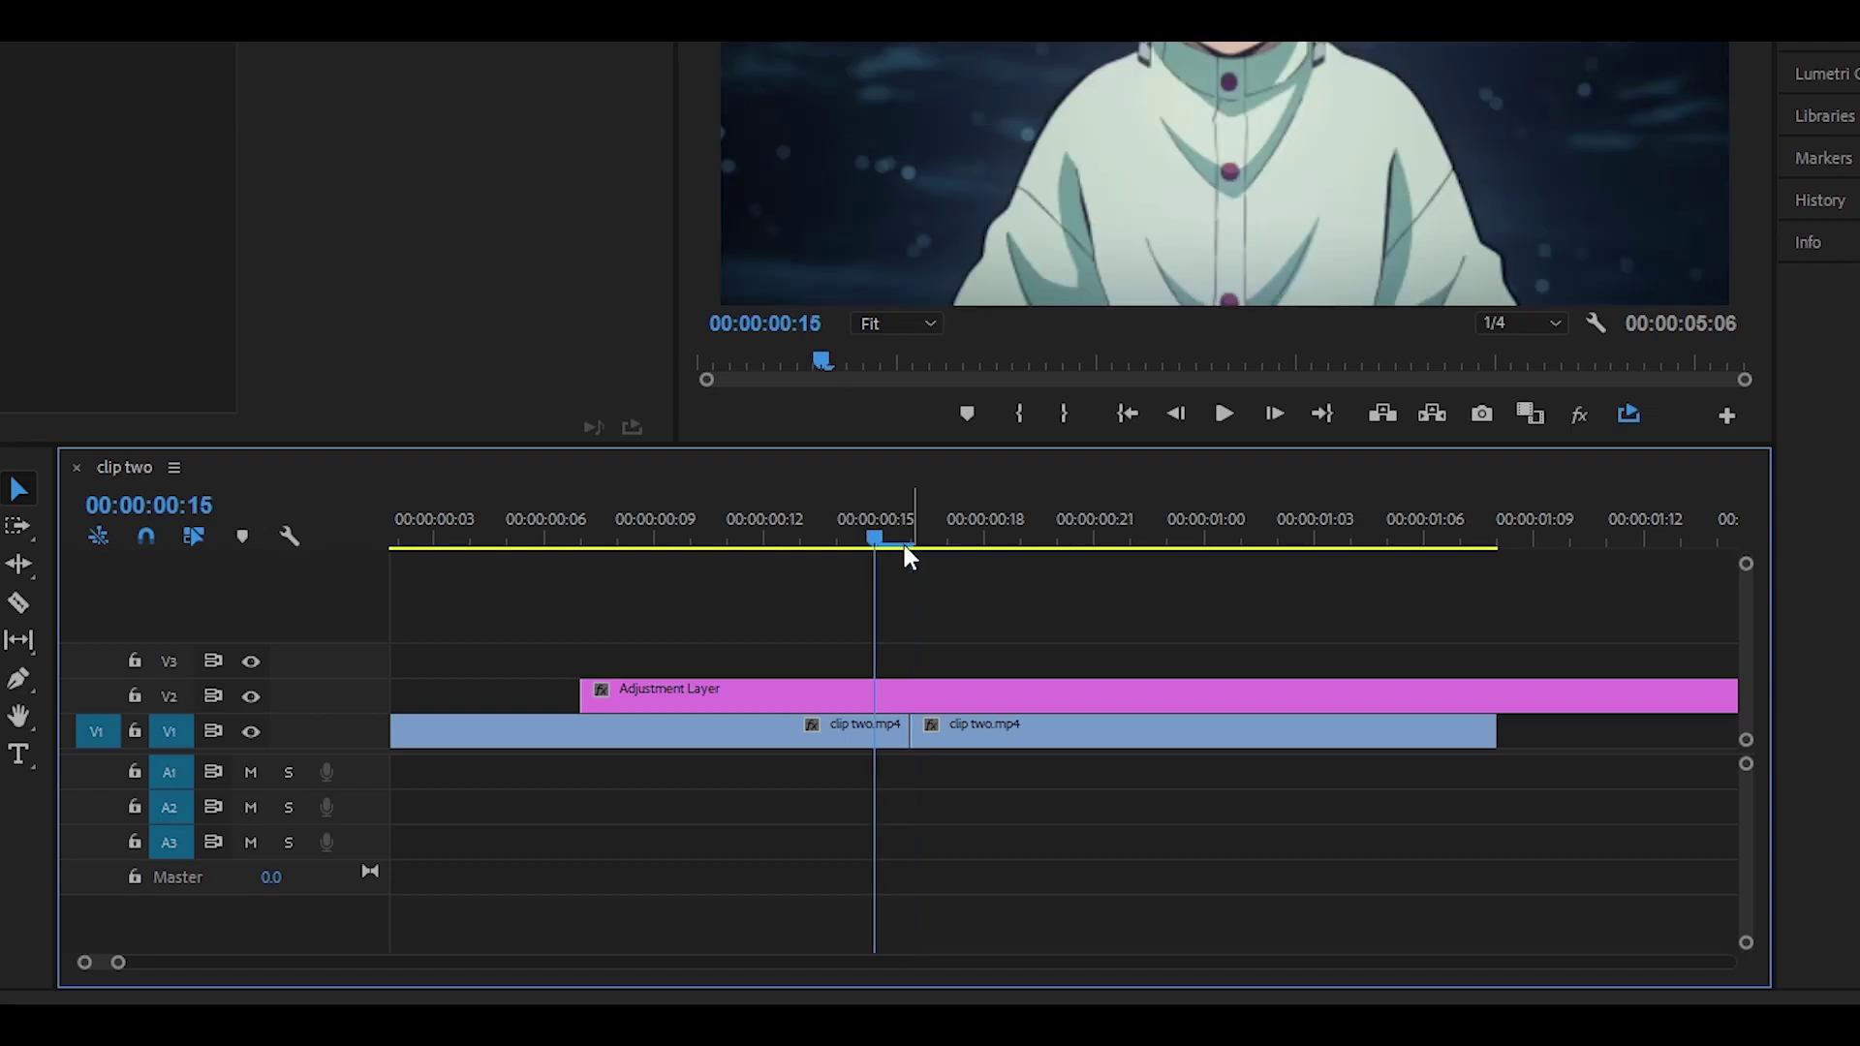
pyautogui.press('Left')
pyautogui.press('Left')
pyautogui.press('Left')
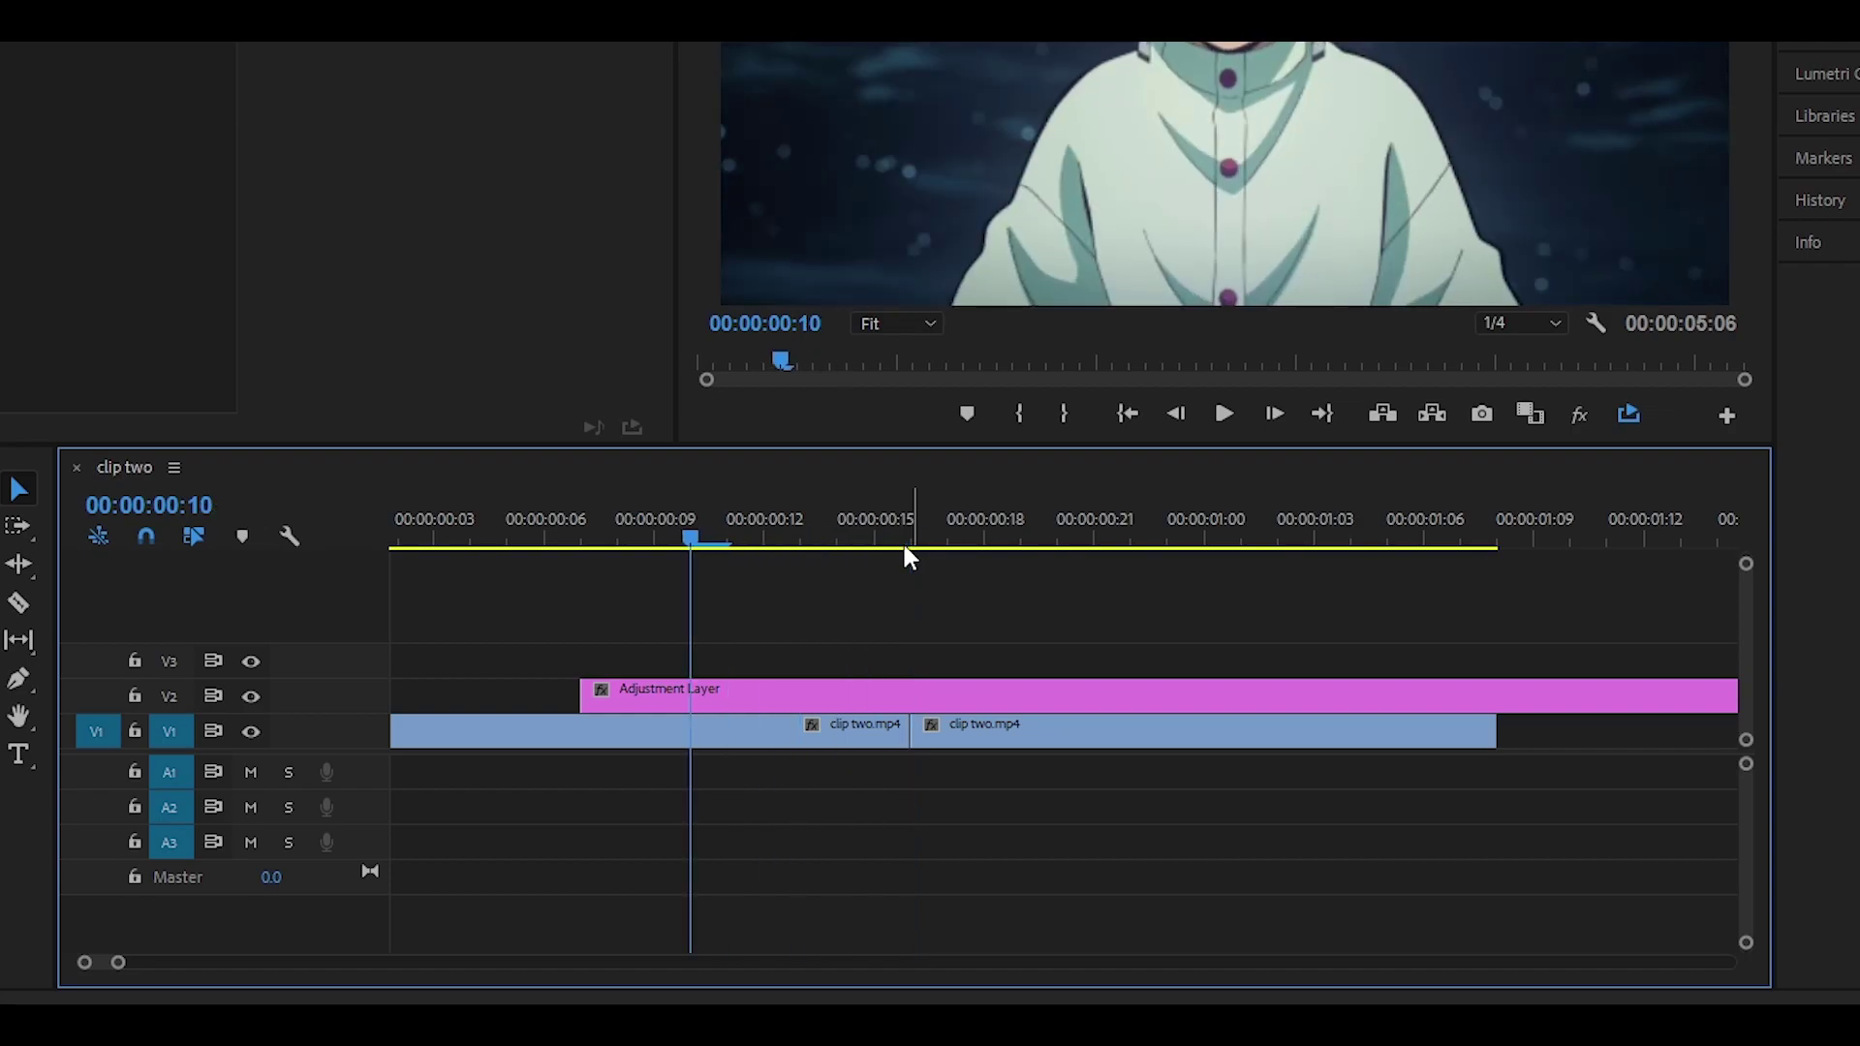
pyautogui.hotkey('ctrl', 'alt', 'q')
pyautogui.click(908, 542)
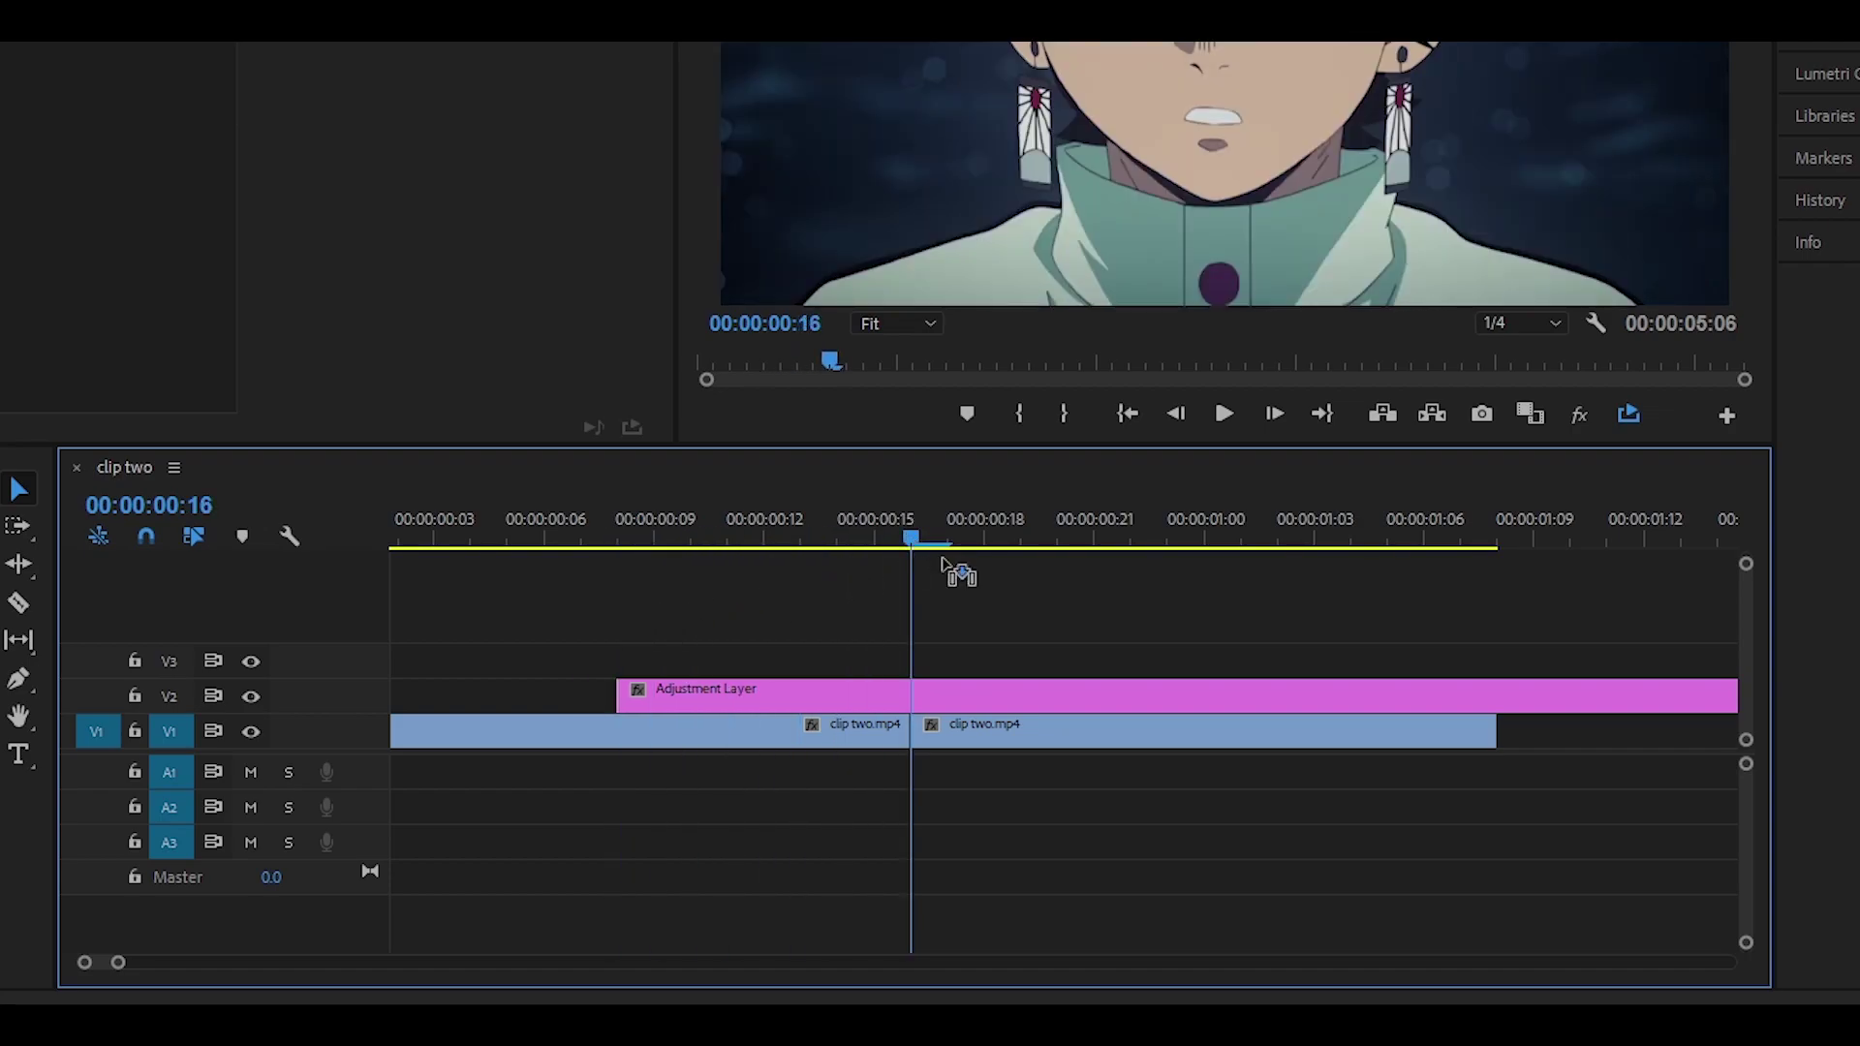
pyautogui.press('Right')
pyautogui.press('Right')
pyautogui.press('Right')
pyautogui.press('Right')
pyautogui.press('Right')
pyautogui.press('Right')
pyautogui.press('Right')
pyautogui.press('Right')
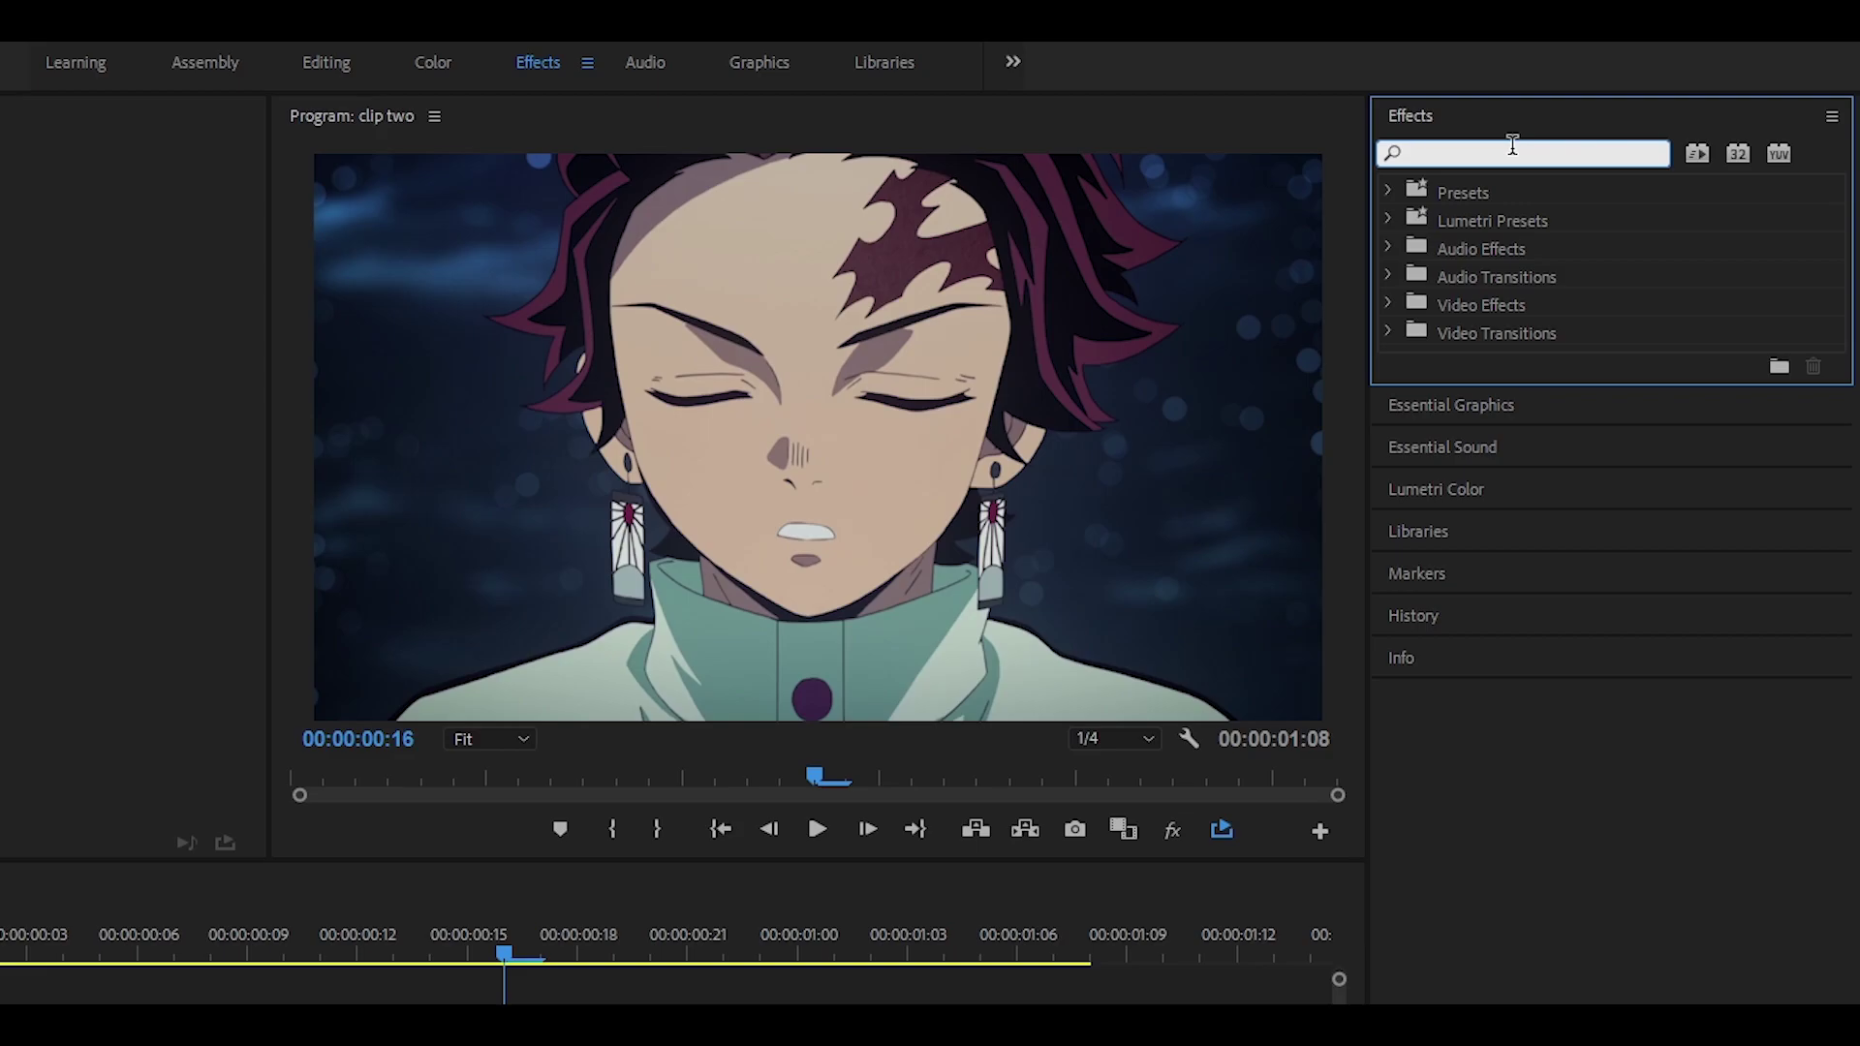
# Search for 'bcc lens blur' and apply BCC Lens Blur OBS to the adjustment layer
pyautogui.write('bcc lens blur')
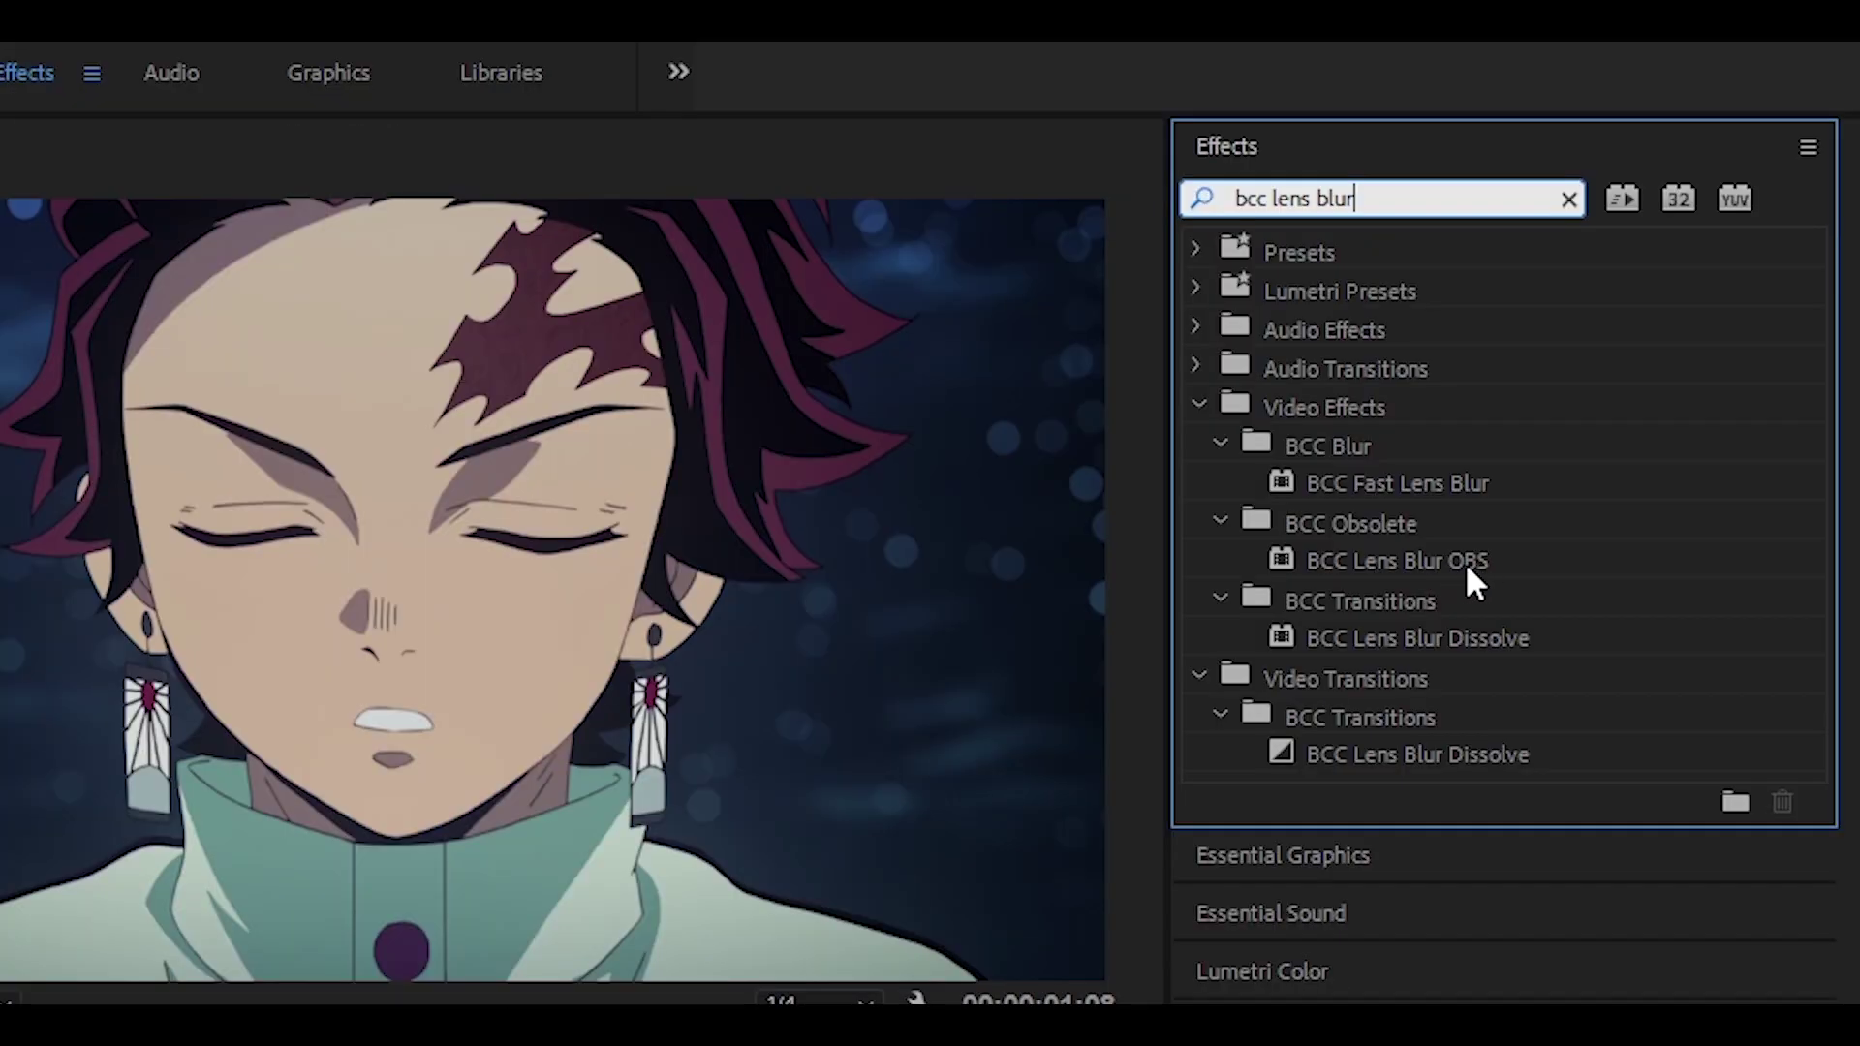
pyautogui.moveTo(1472, 560); pyautogui.dragTo(915, 781)
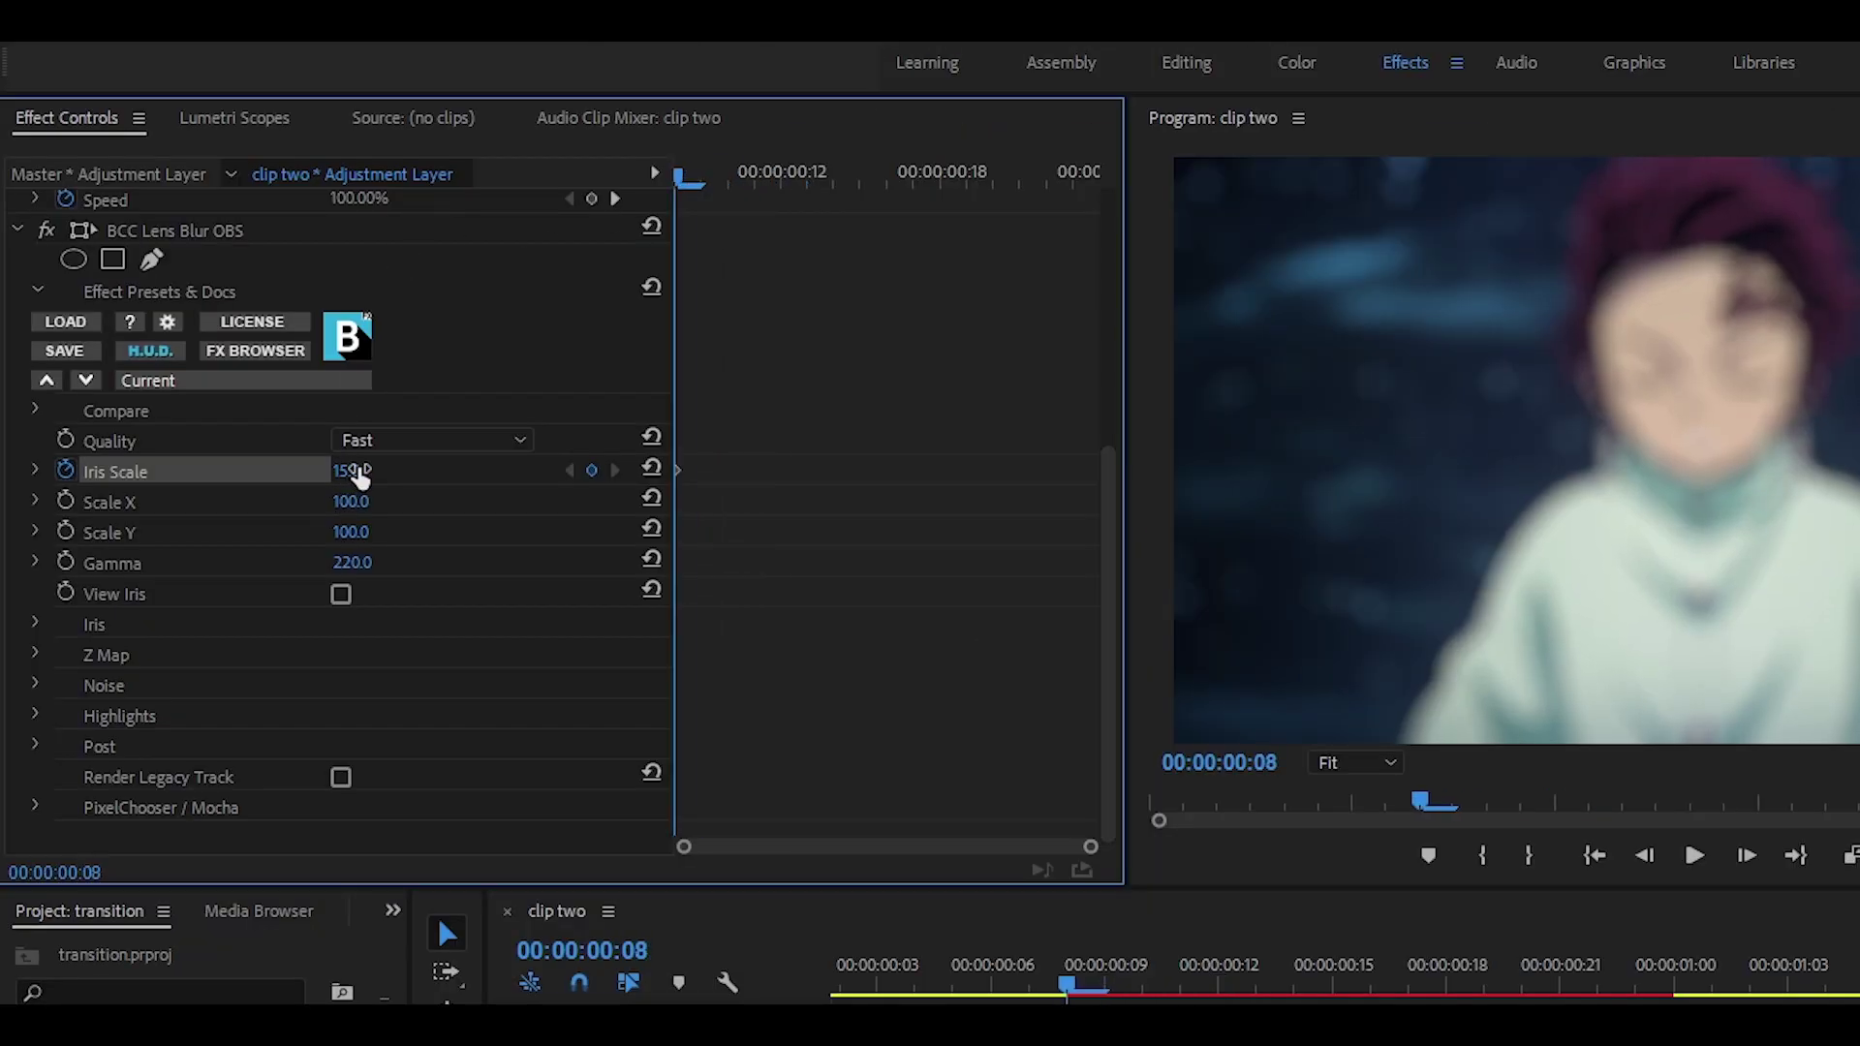
# Set the lens blur's Iris Scale to 0 and its Quality to Sharper
pyautogui.click(353, 471)
pyautogui.write('0')
pyautogui.press('Return')
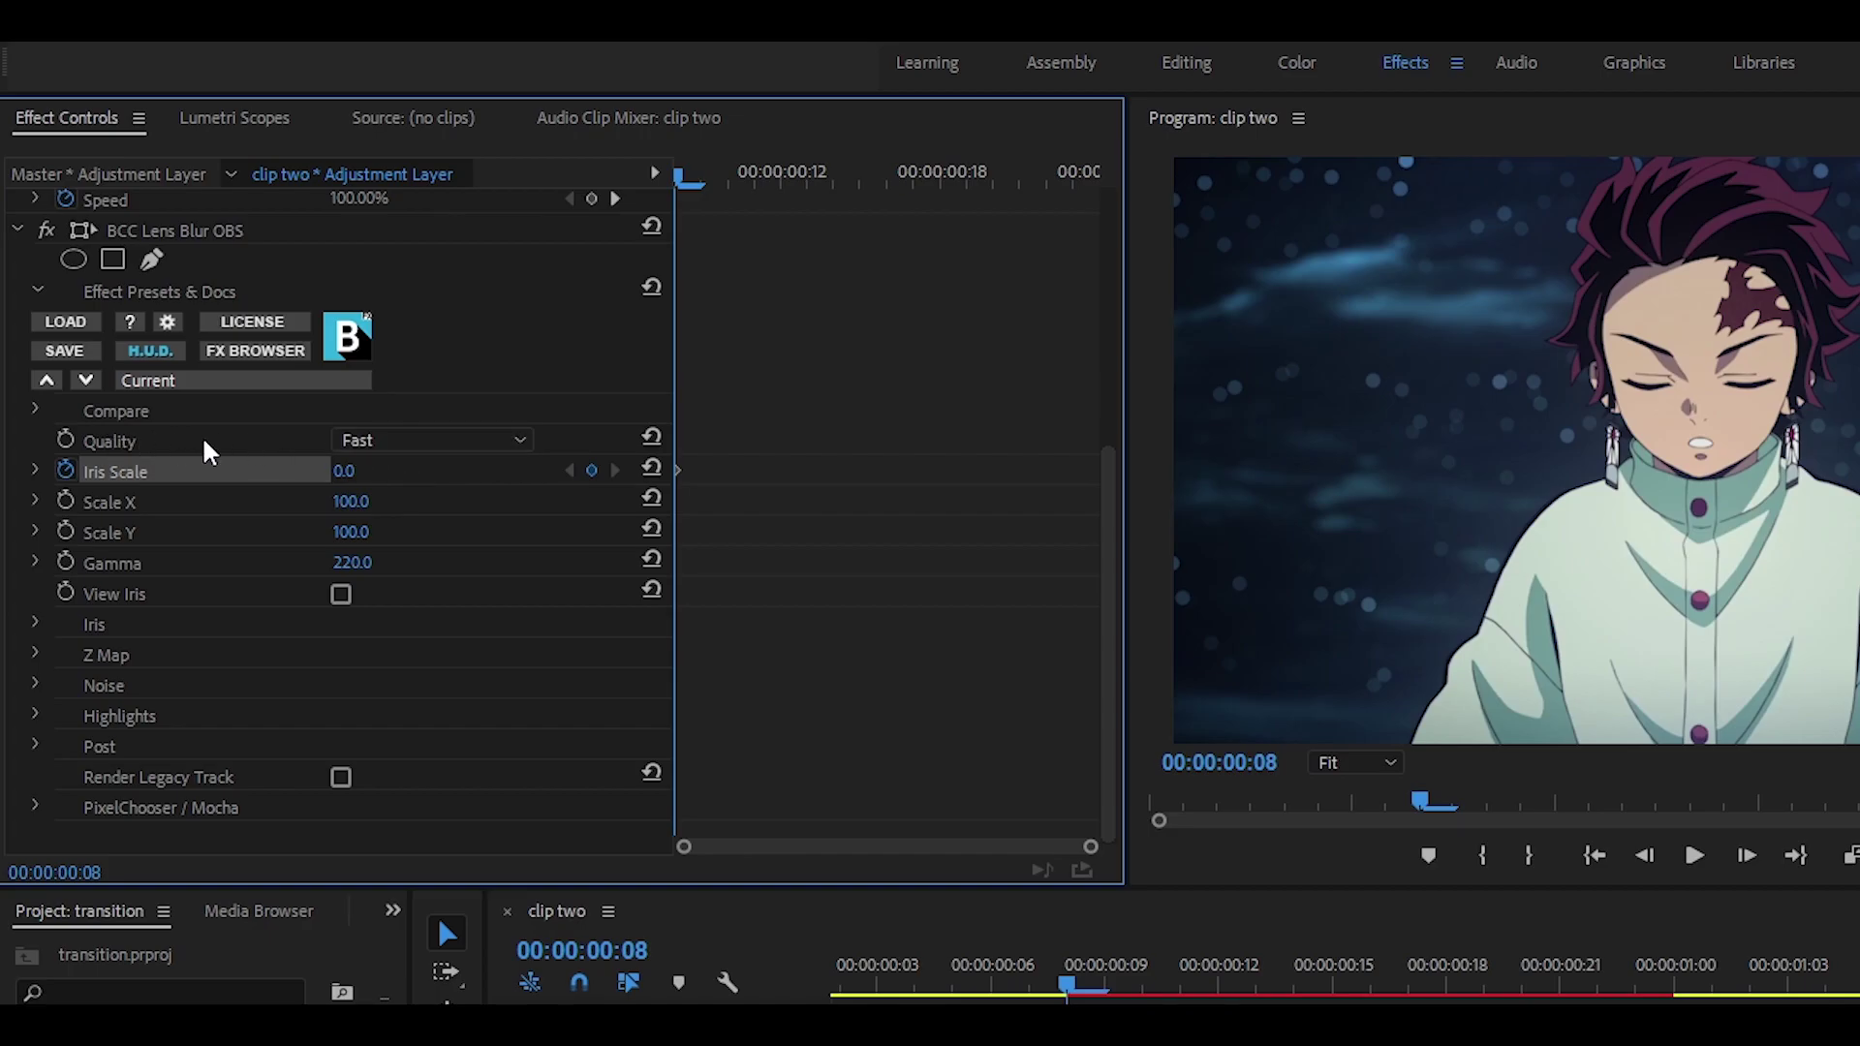
pyautogui.click(368, 443)
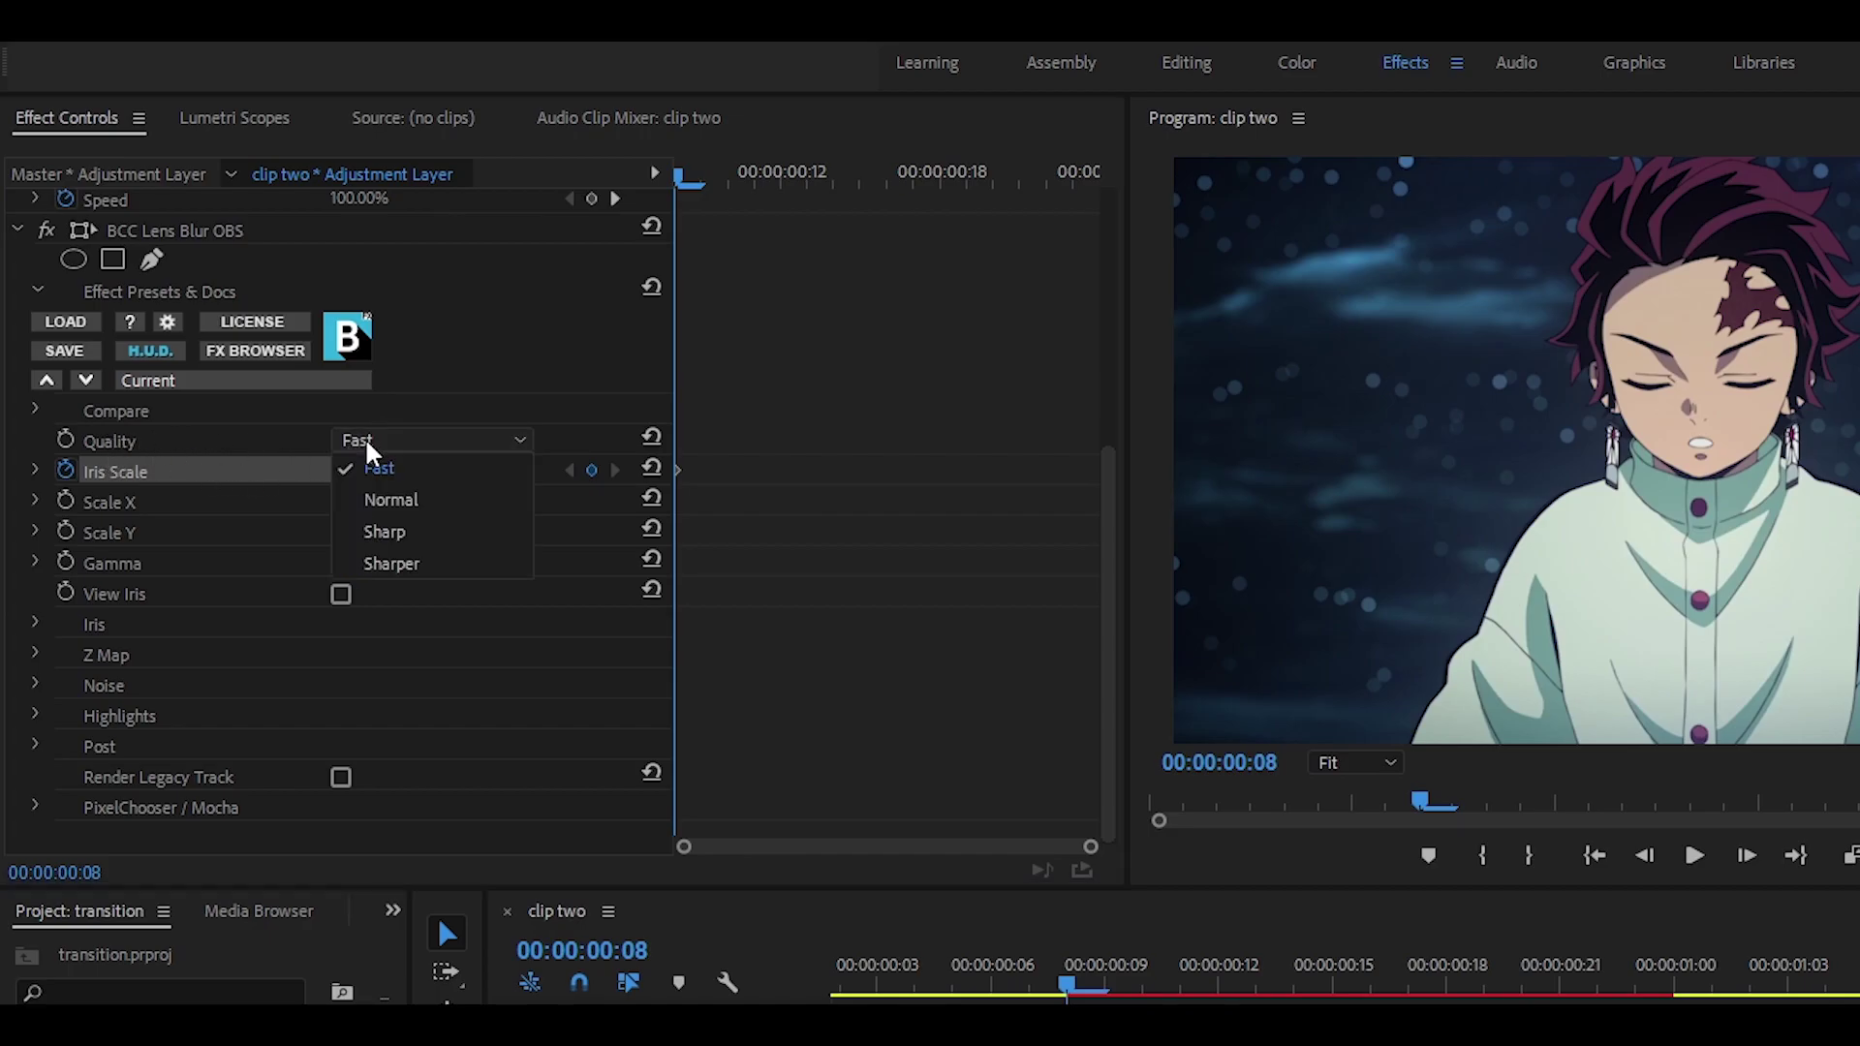
pyautogui.click(391, 574)
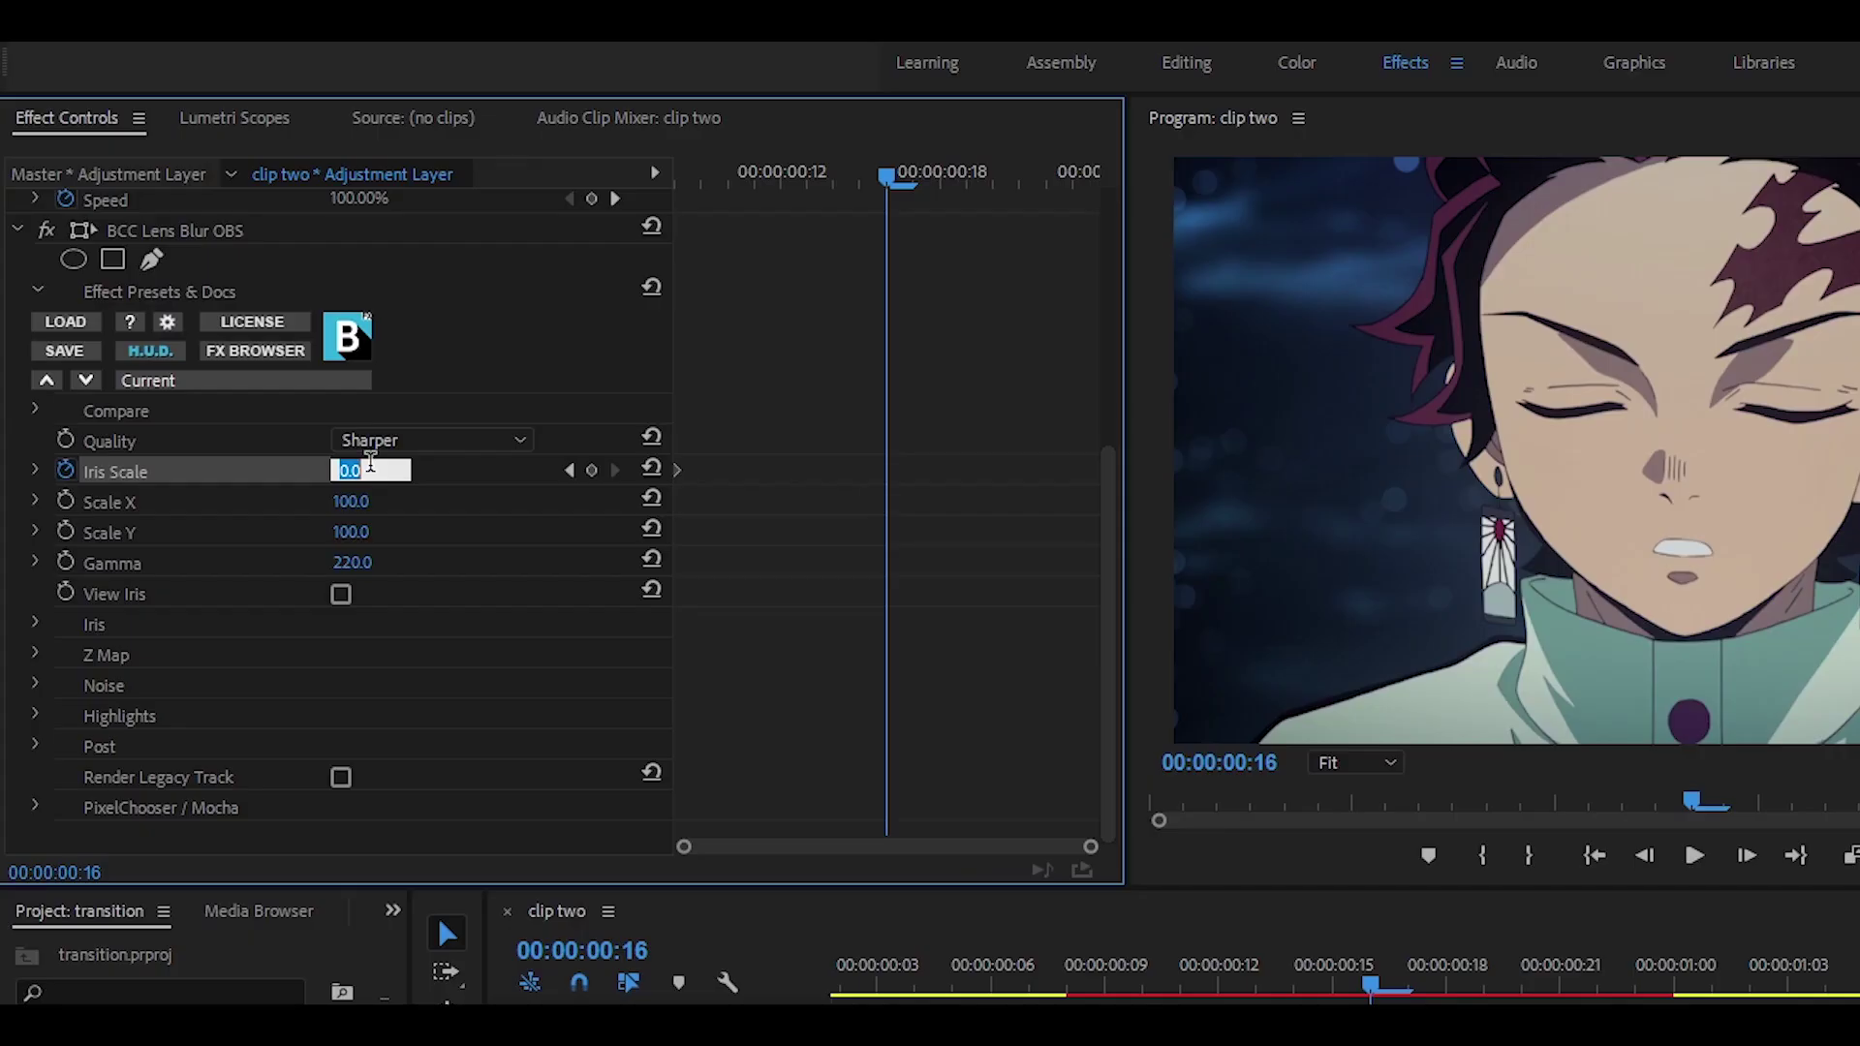
# Keyframe Iris Scale to 10 at frame 16 and 8.8 at frame 23
pyautogui.write('10')
pyautogui.click(1674, 983)
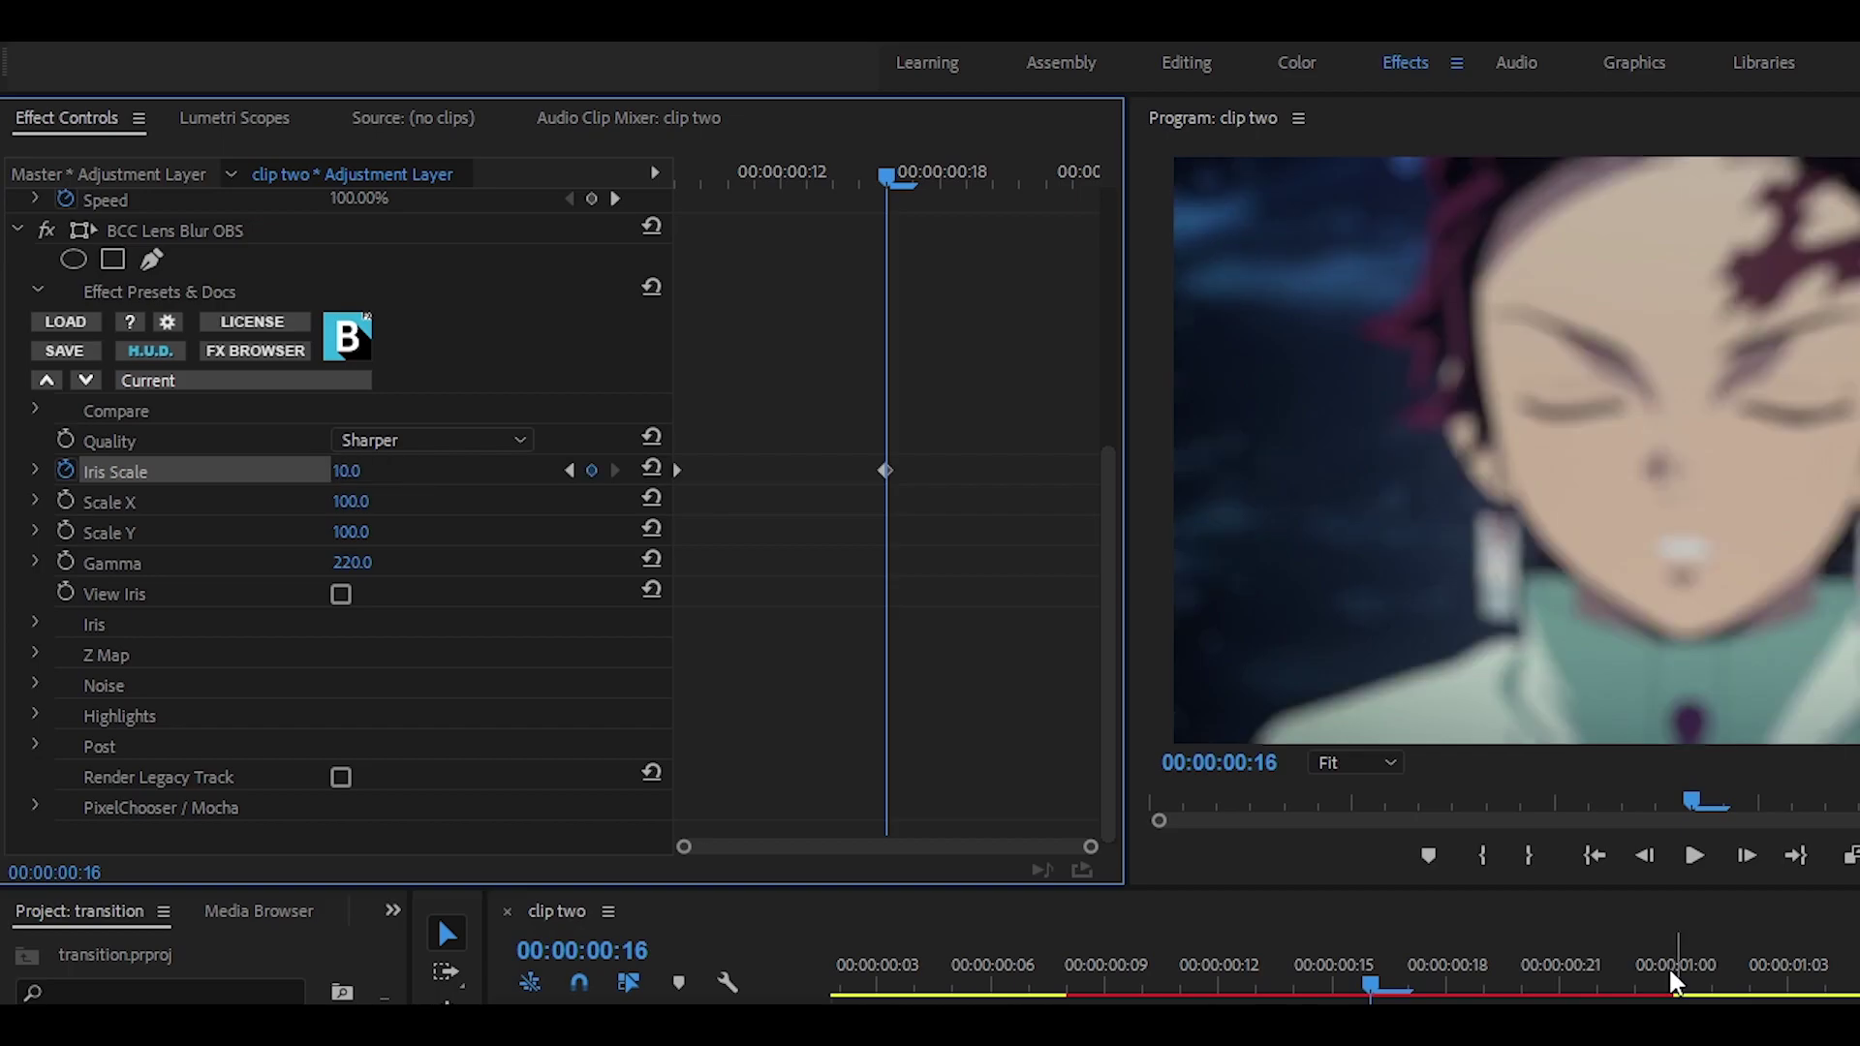
pyautogui.press('Left')
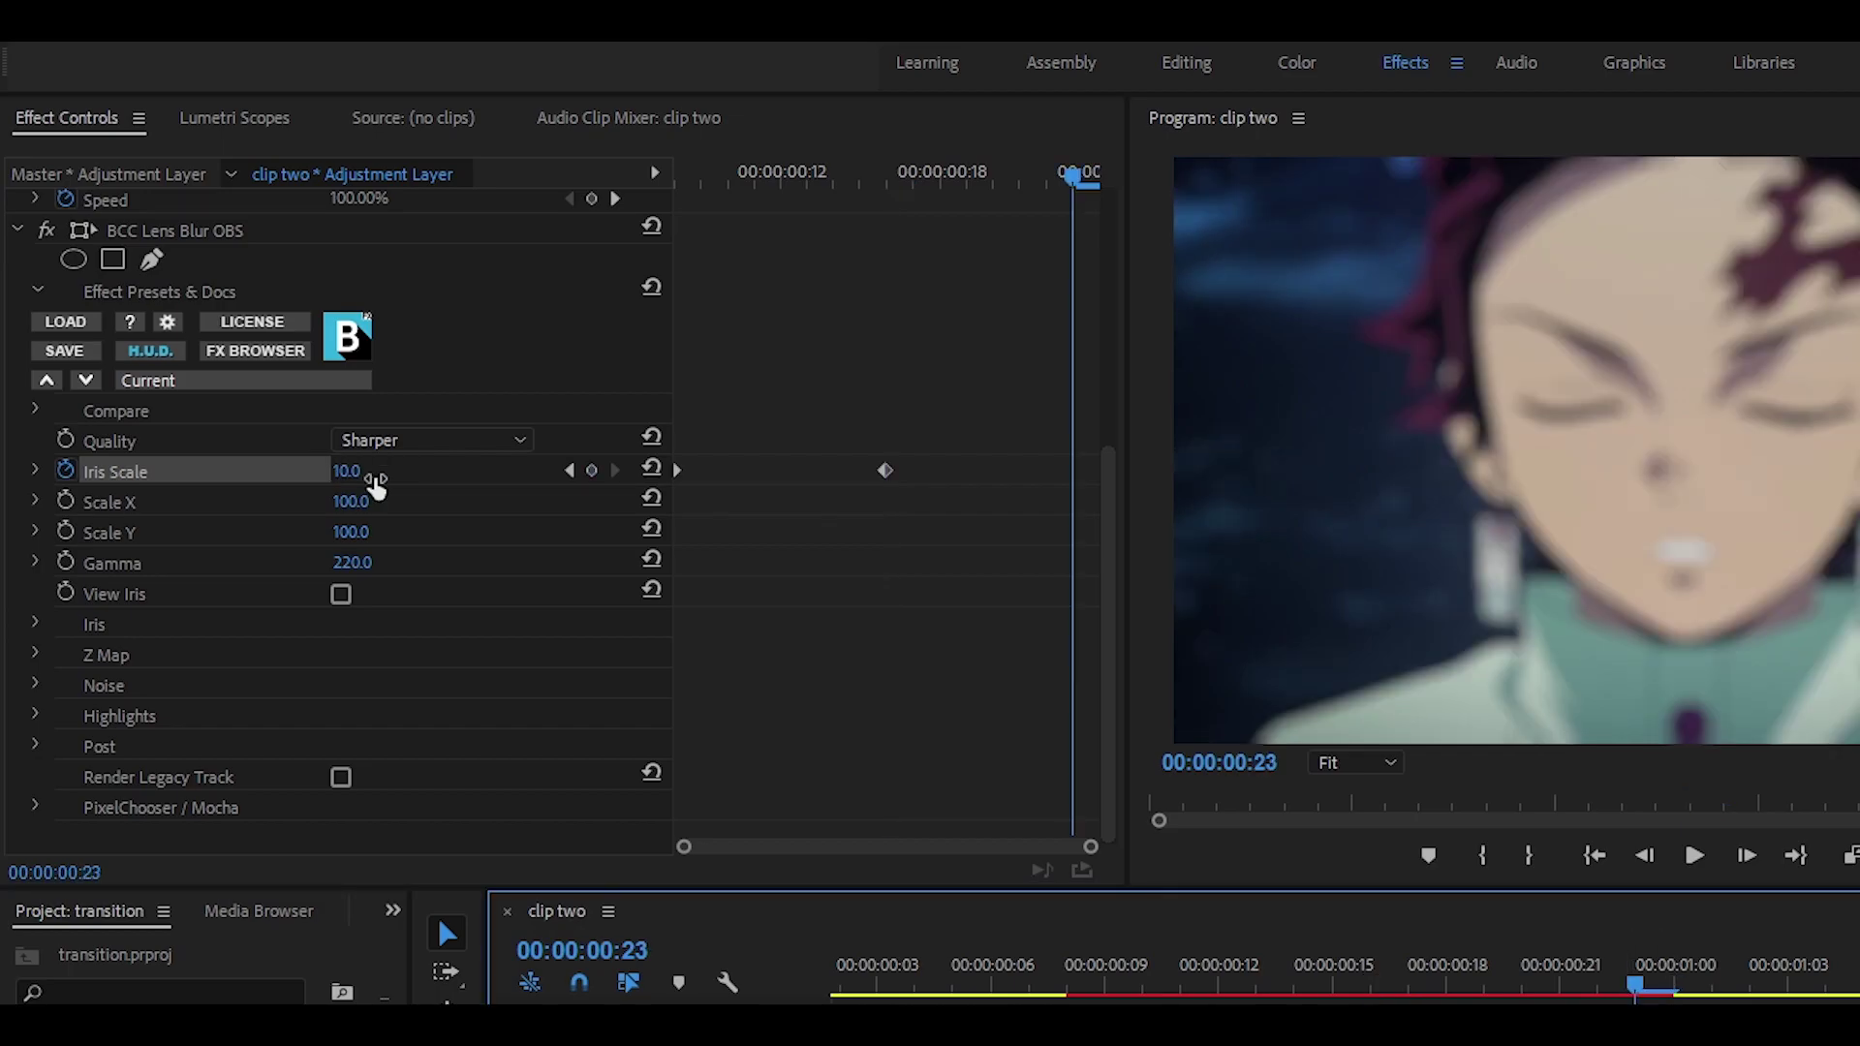
pyautogui.click(348, 470)
pyautogui.write('8.8')
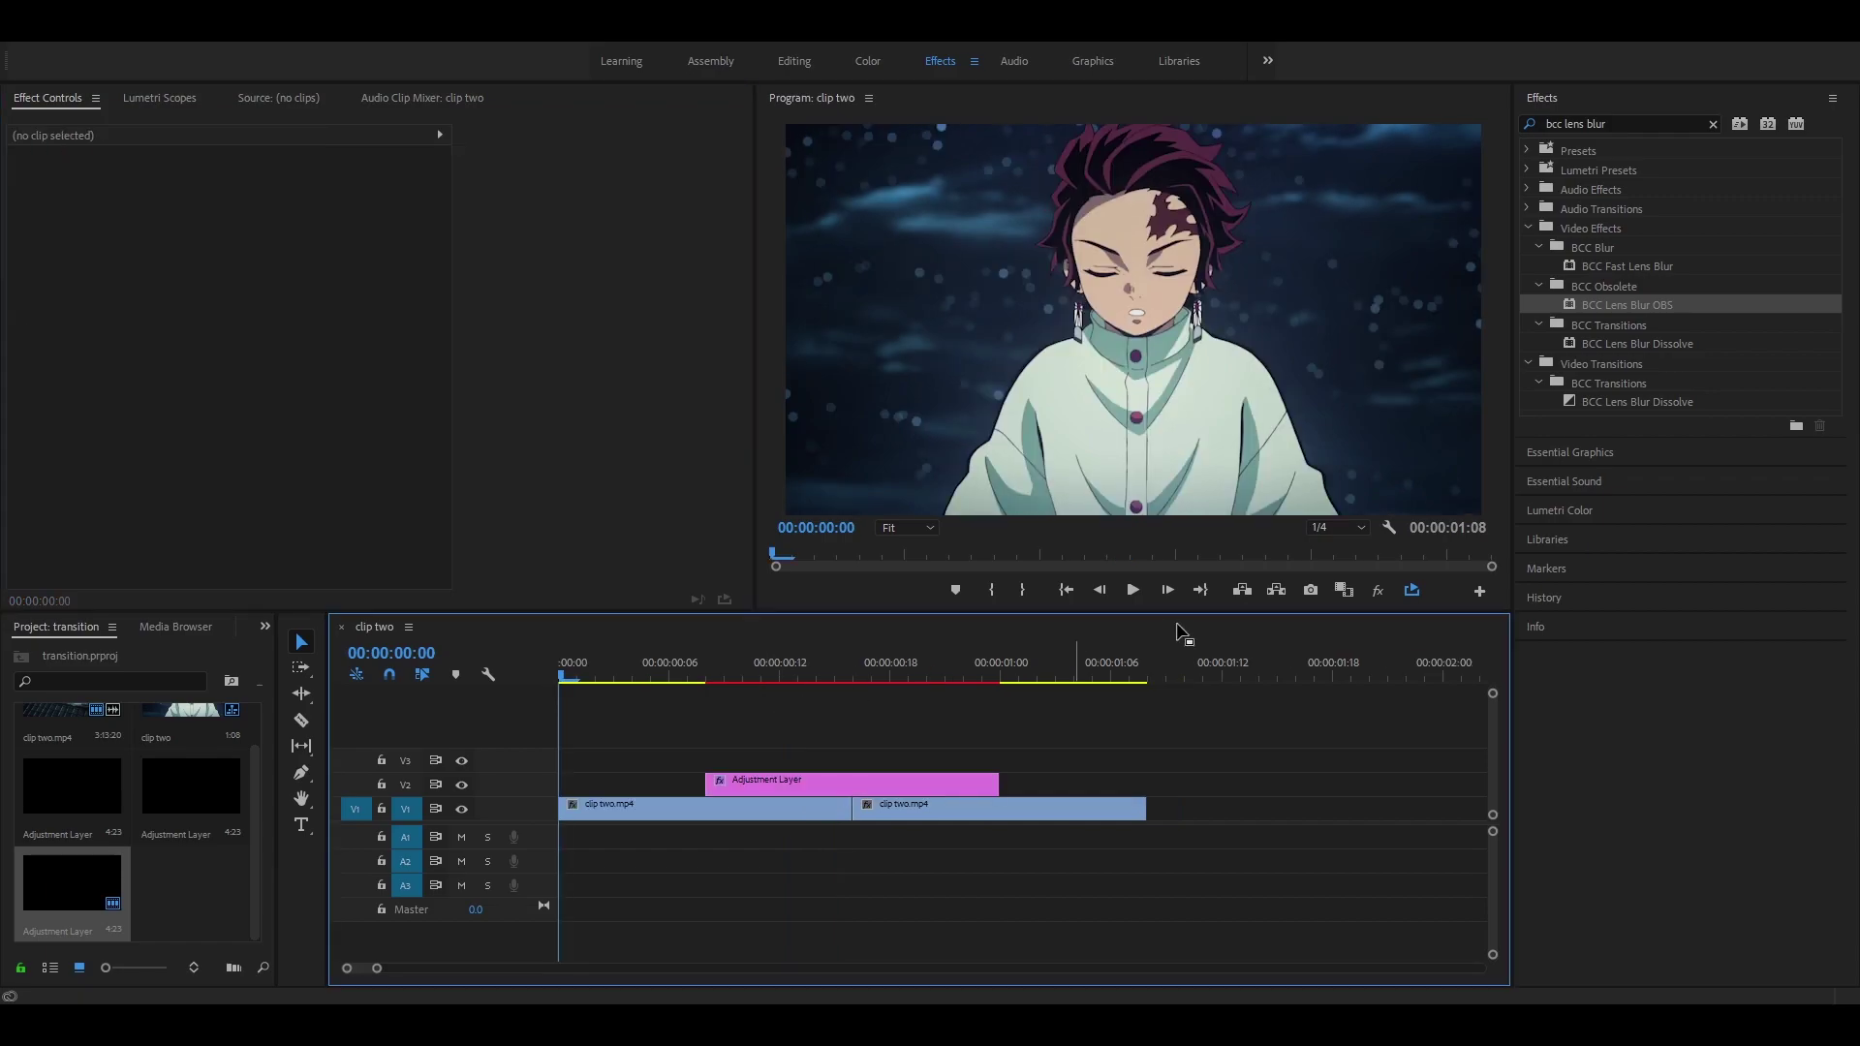
# Play back the blur transition and stop at frame 12
pyautogui.press('space')
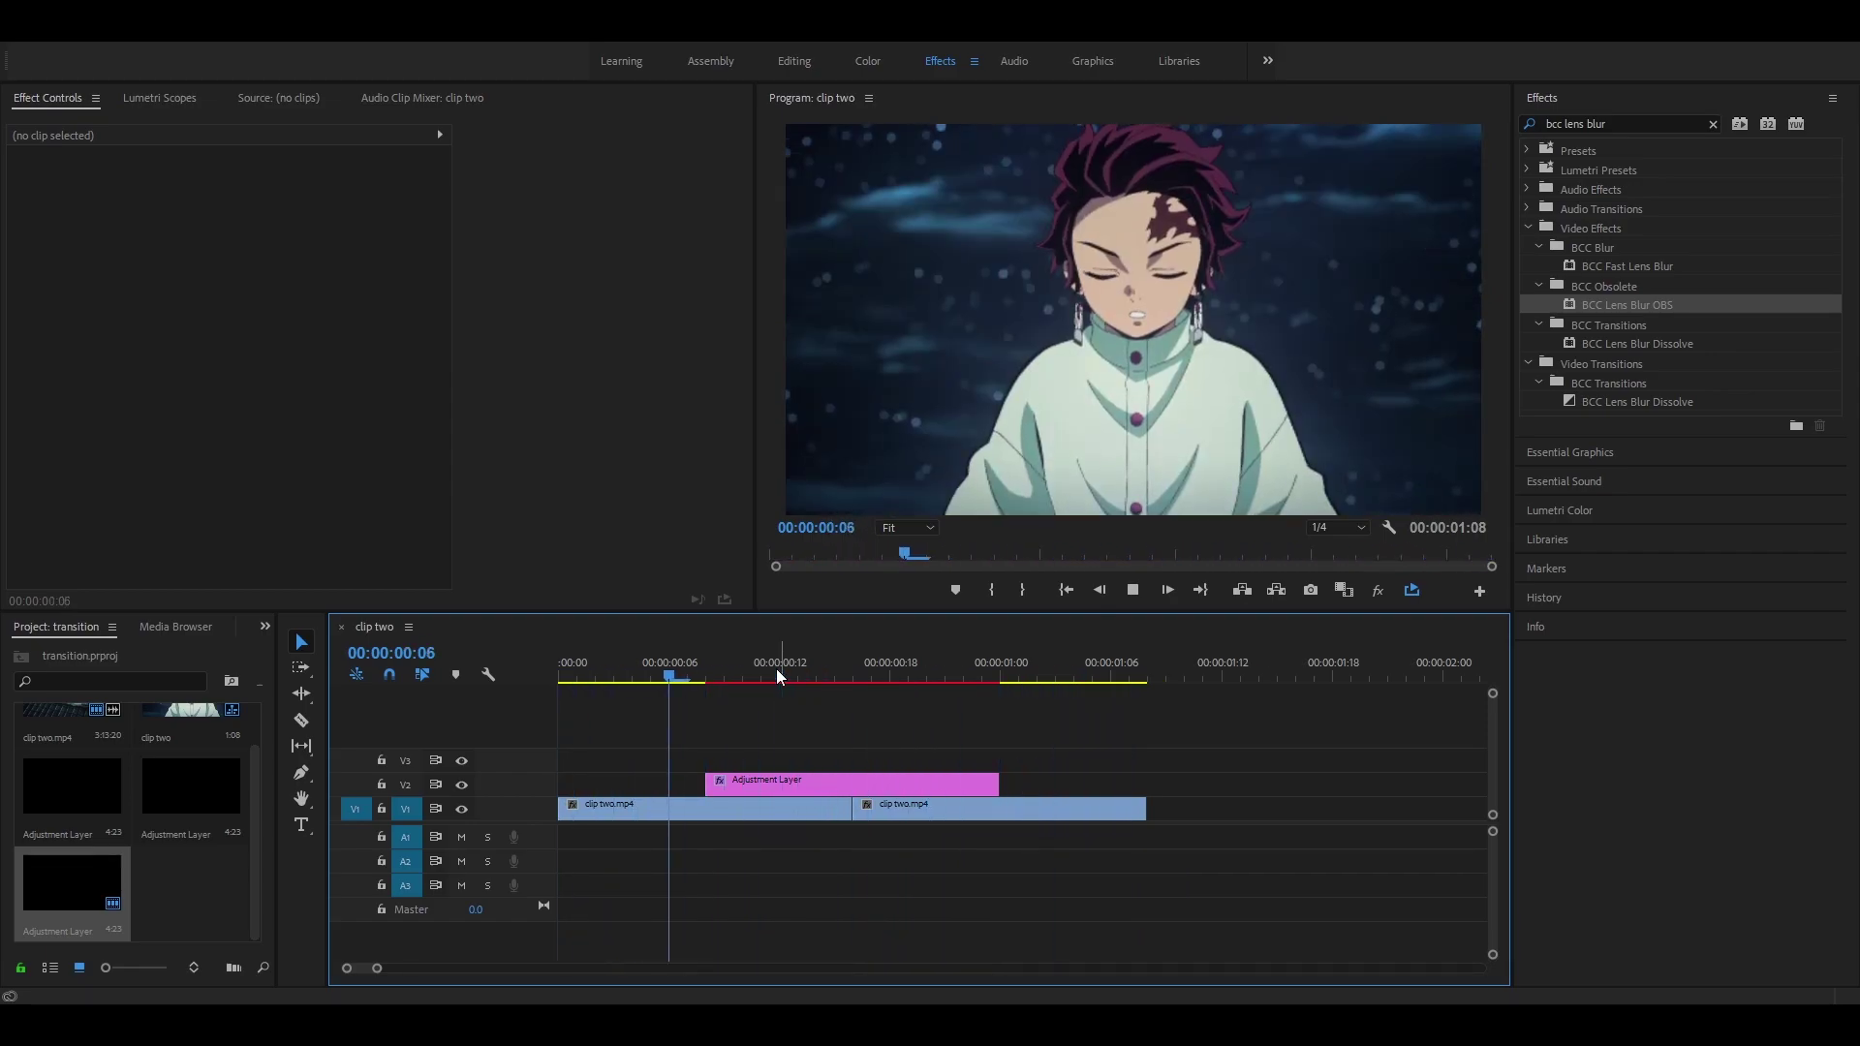
pyautogui.click(776, 668)
# Expand the adjustment layer's Iris Scale graphs and zoom in on its first keyframe at frame 8
pyautogui.click(817, 780)
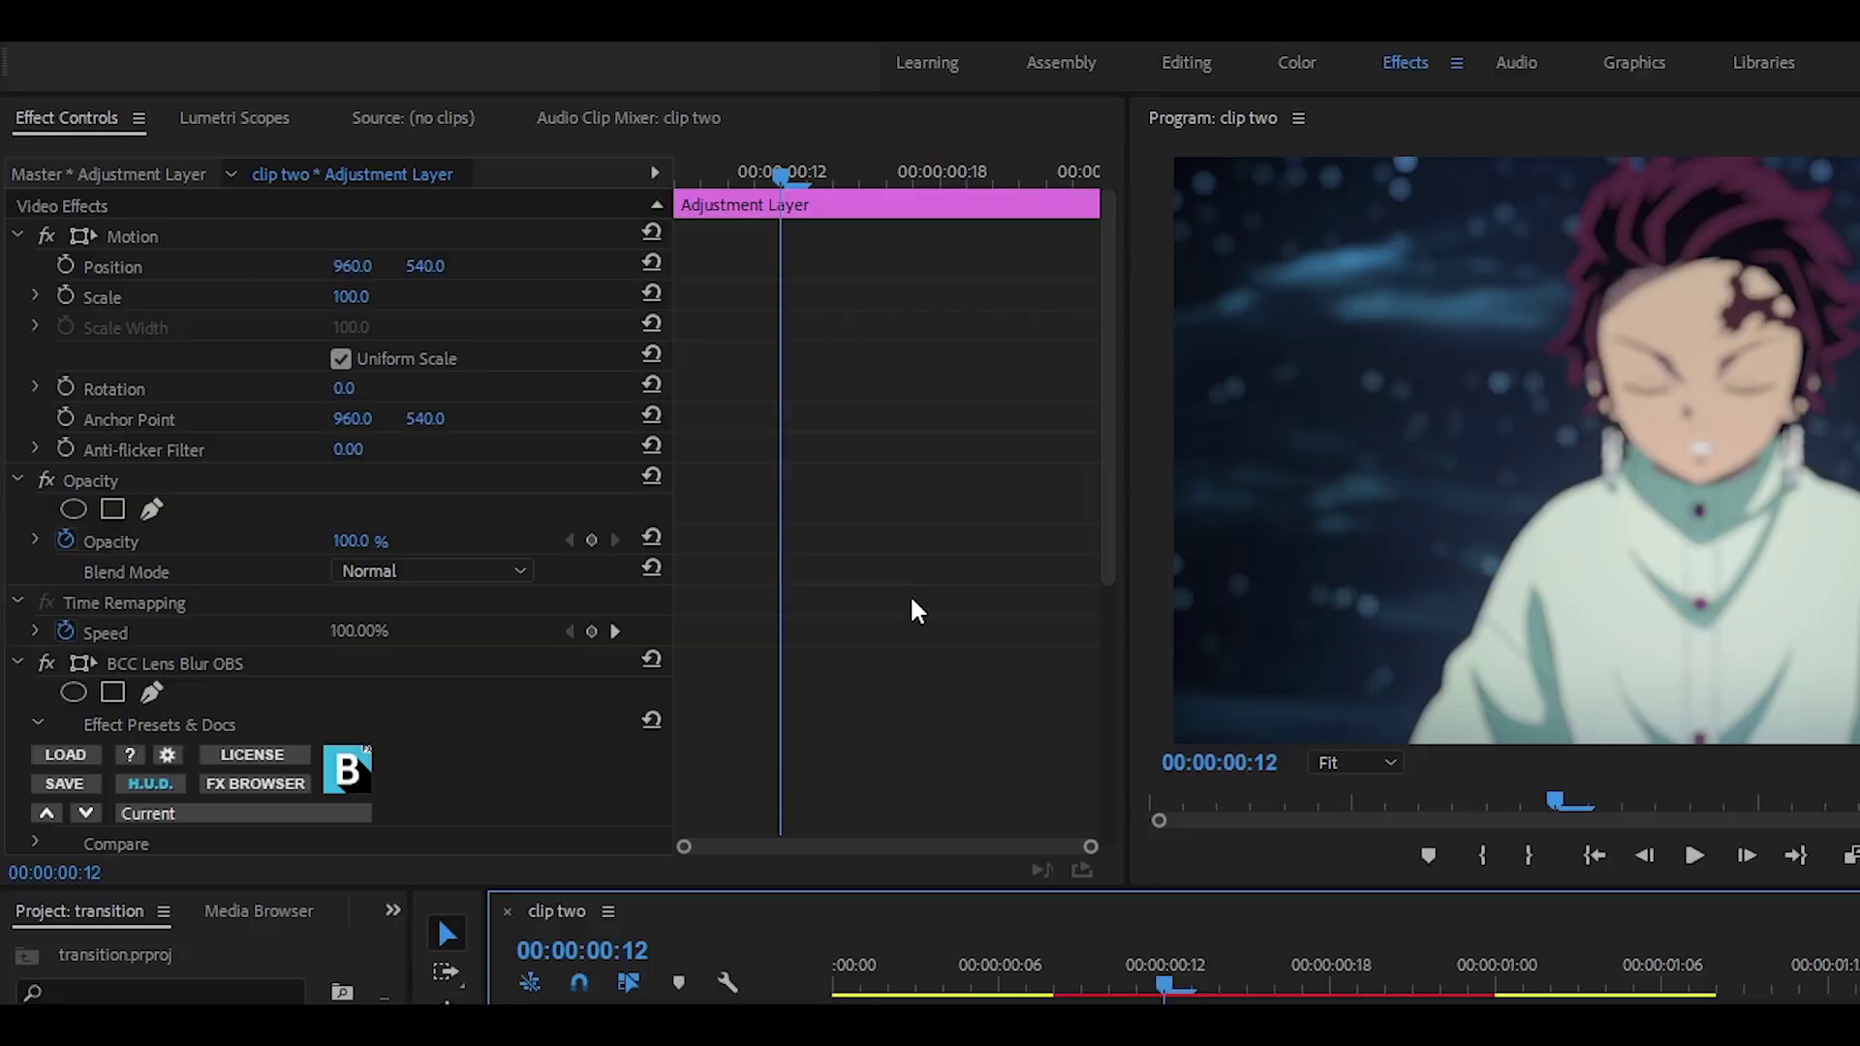
pyautogui.scroll(-5, 917, 611)
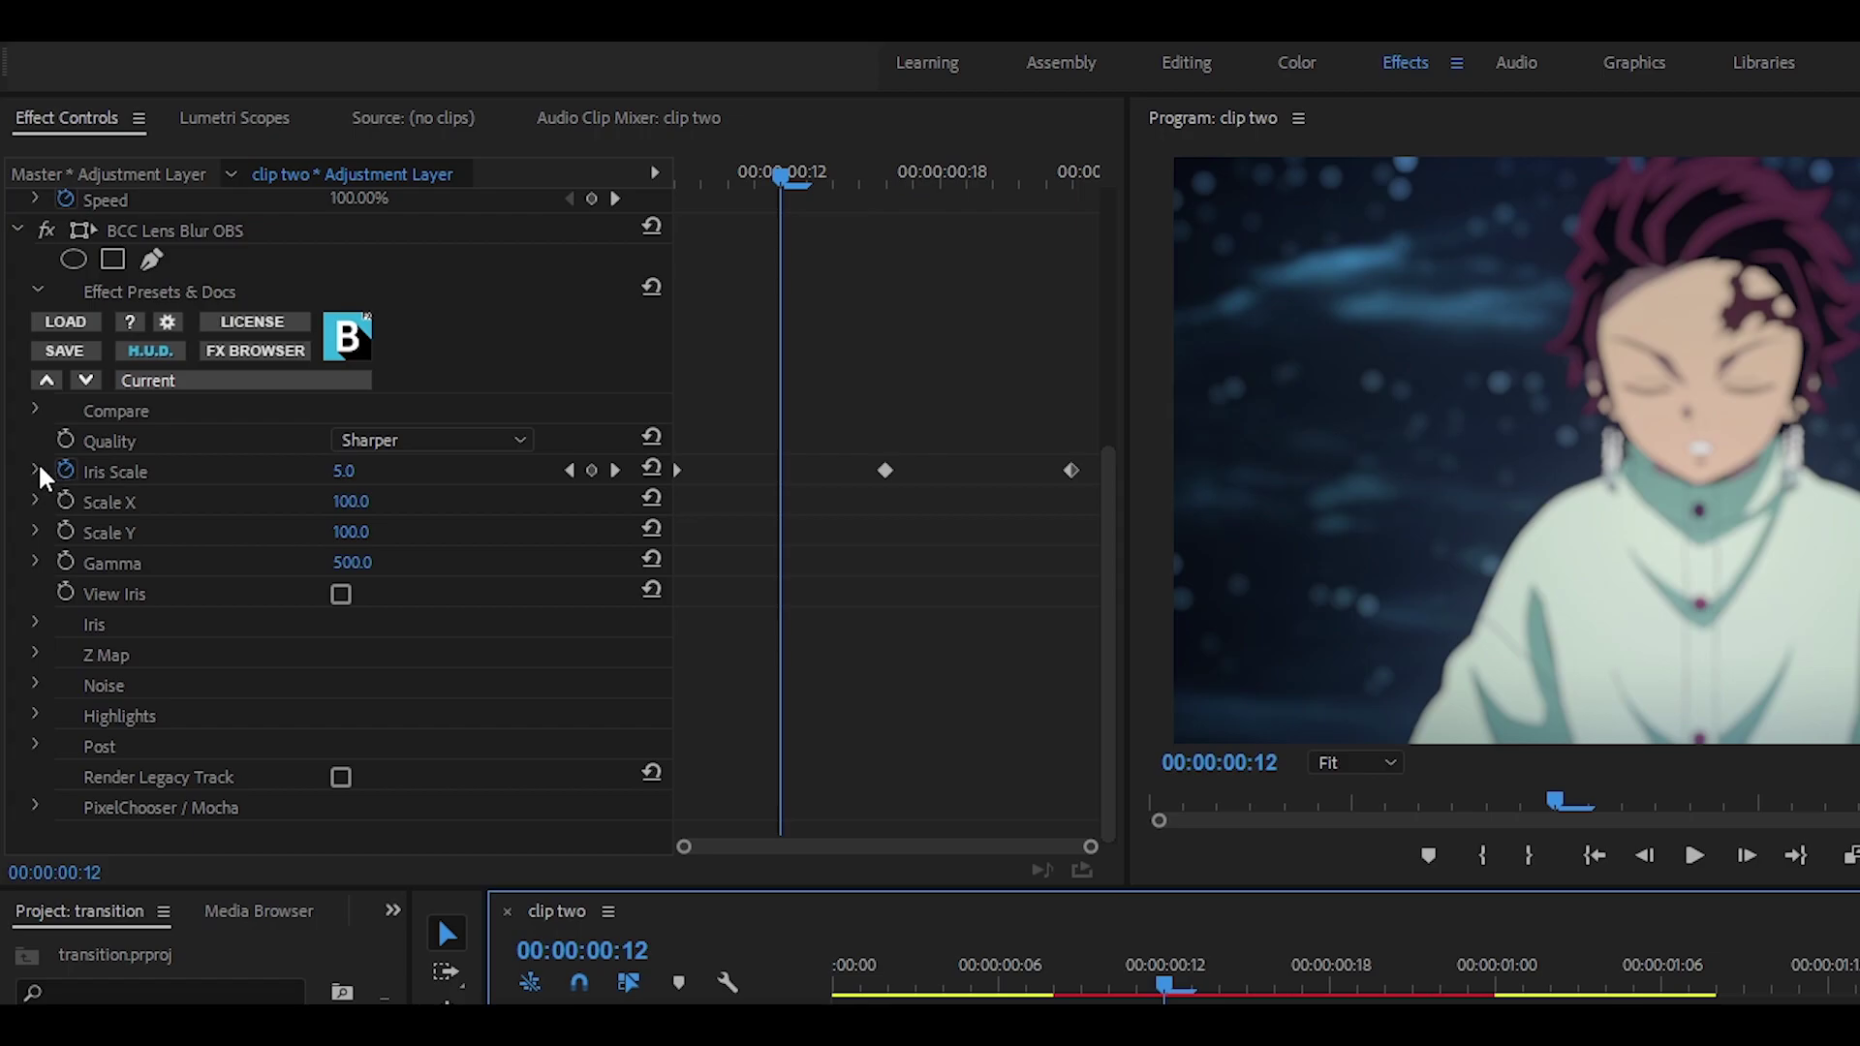
pyautogui.click(35, 471)
pyautogui.press('Up')
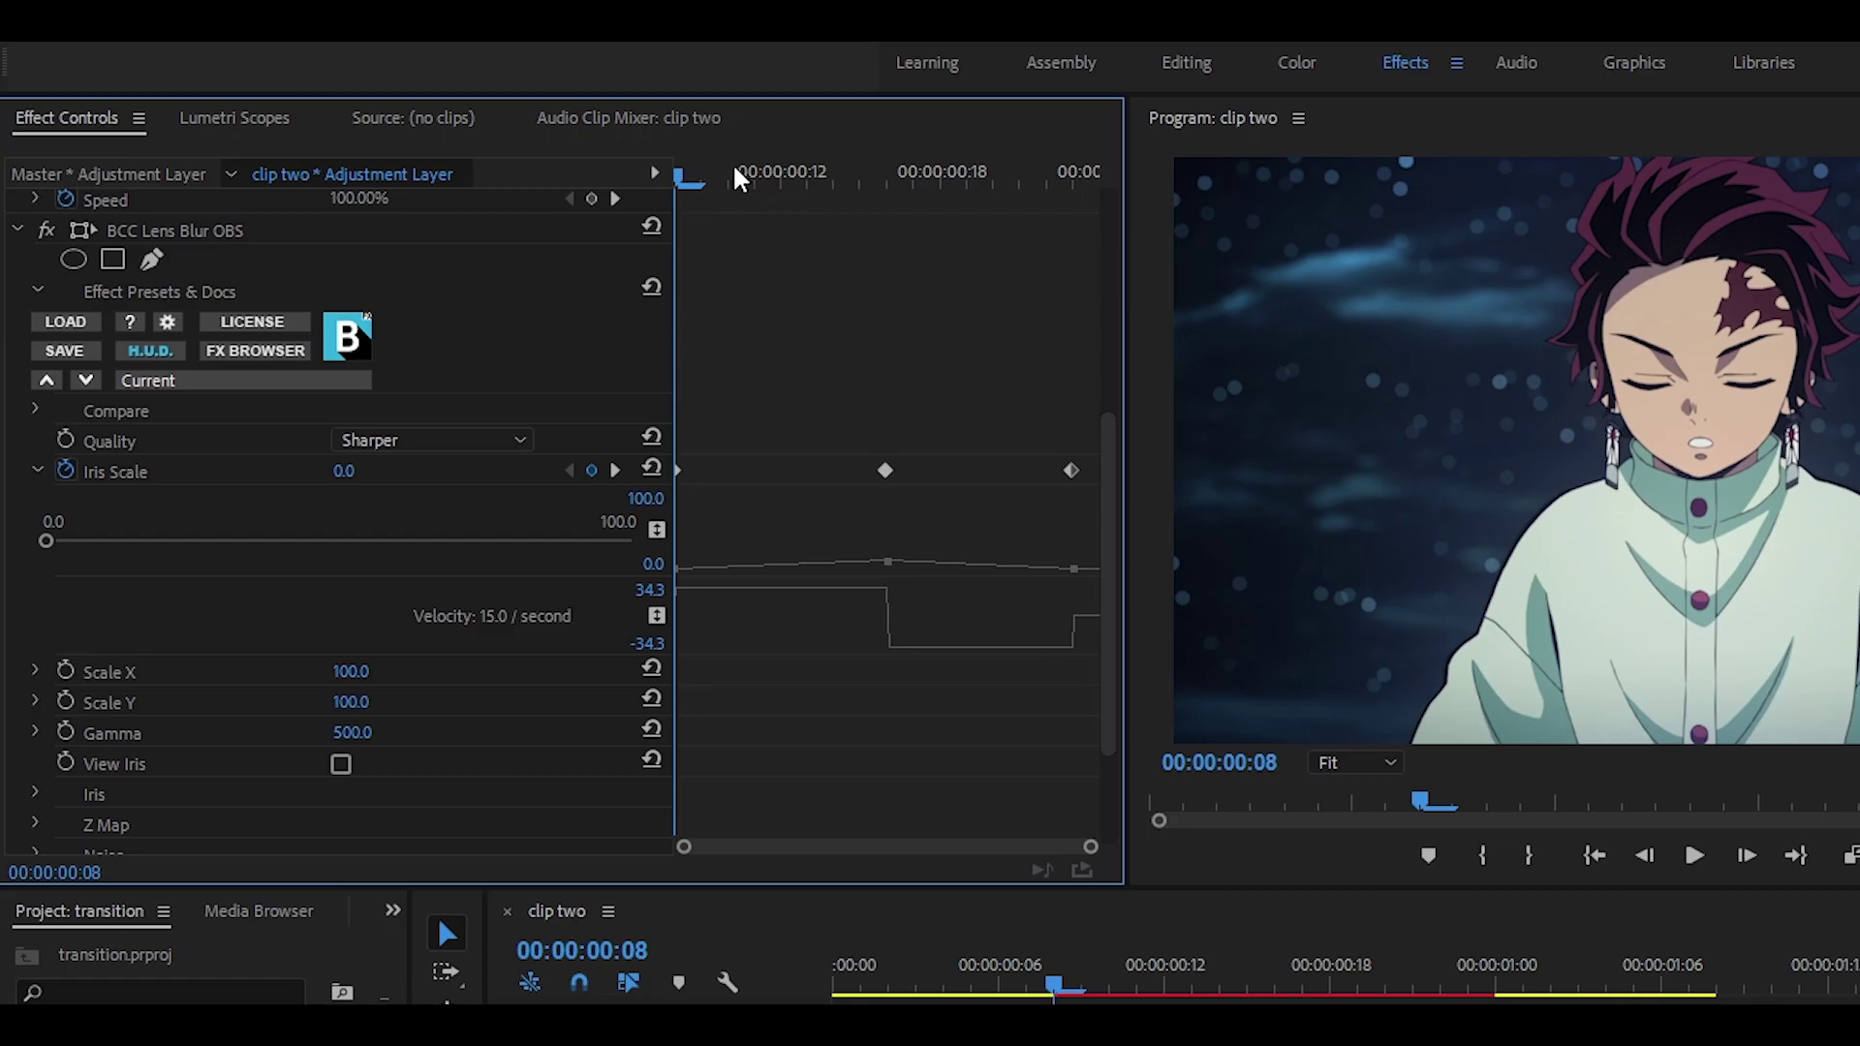
pyautogui.click(699, 174)
pyautogui.moveTo(699, 175); pyautogui.dragTo(644, 181)
pyautogui.moveTo(1095, 852); pyautogui.dragTo(717, 847)
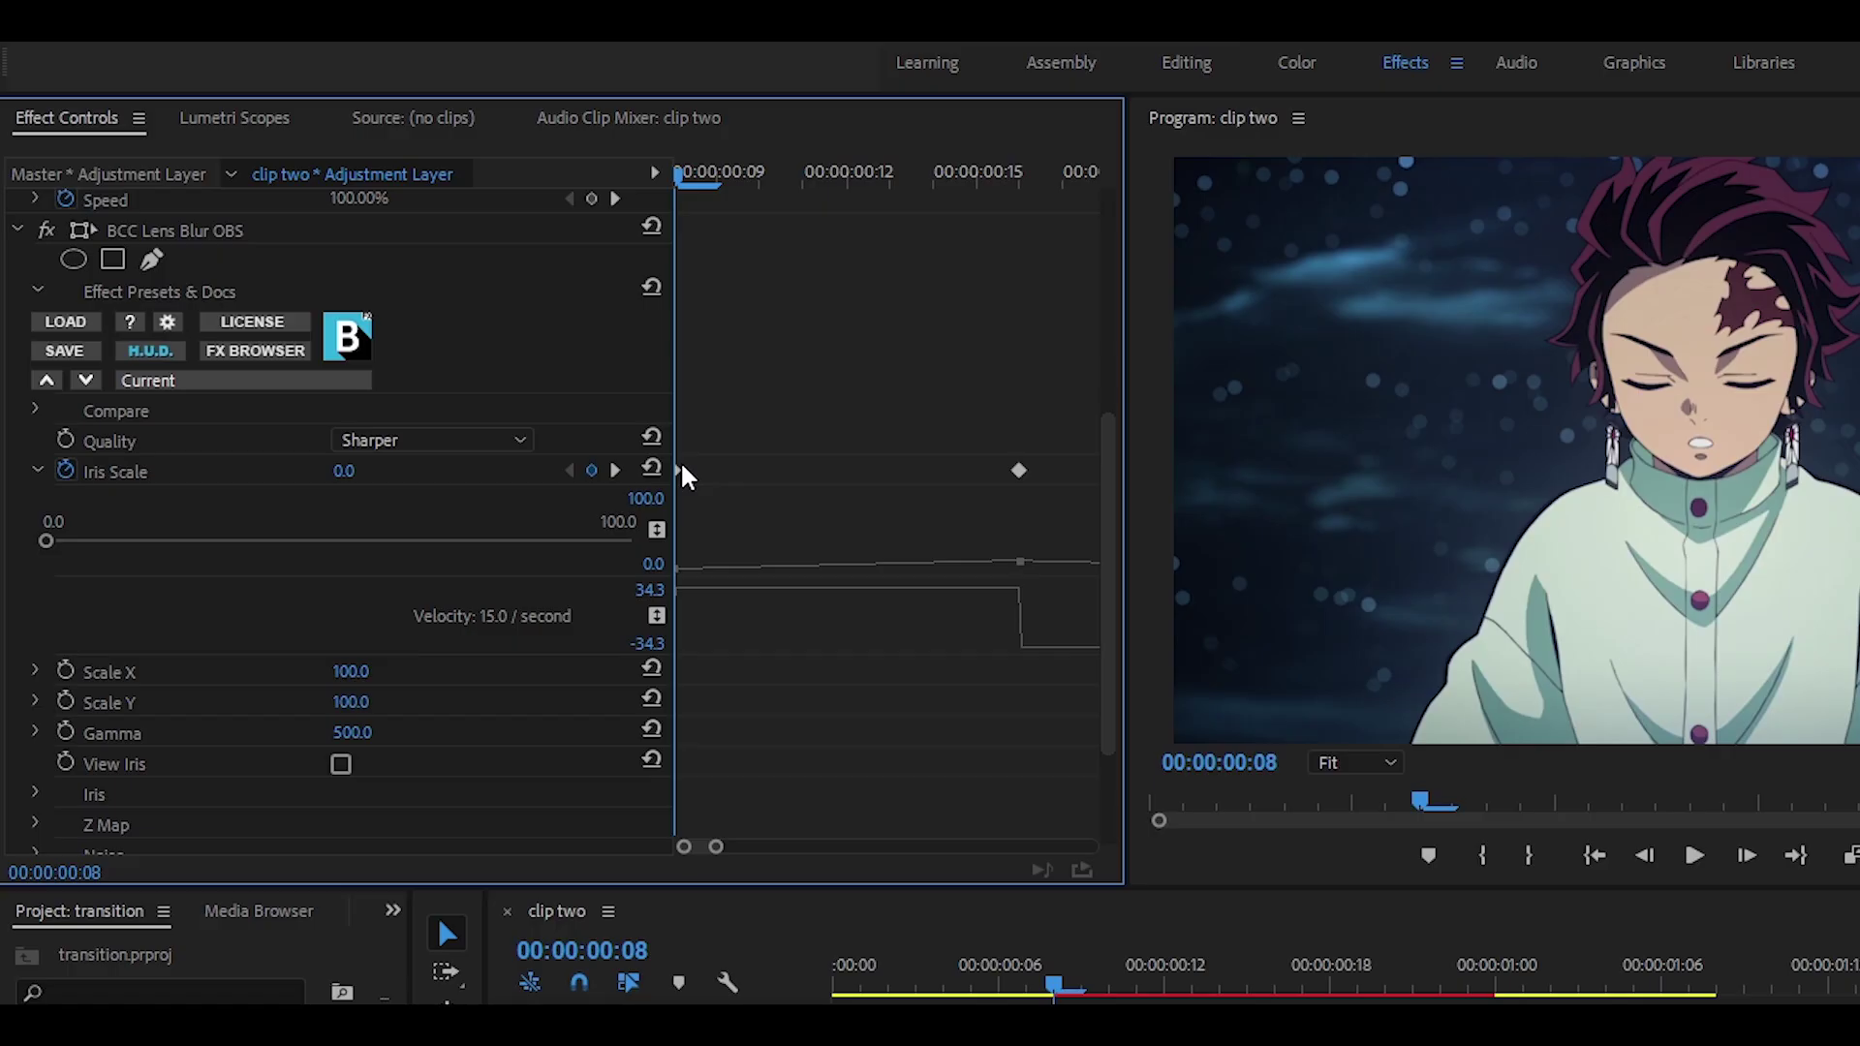
pyautogui.press('Right')
pyautogui.press('Right')
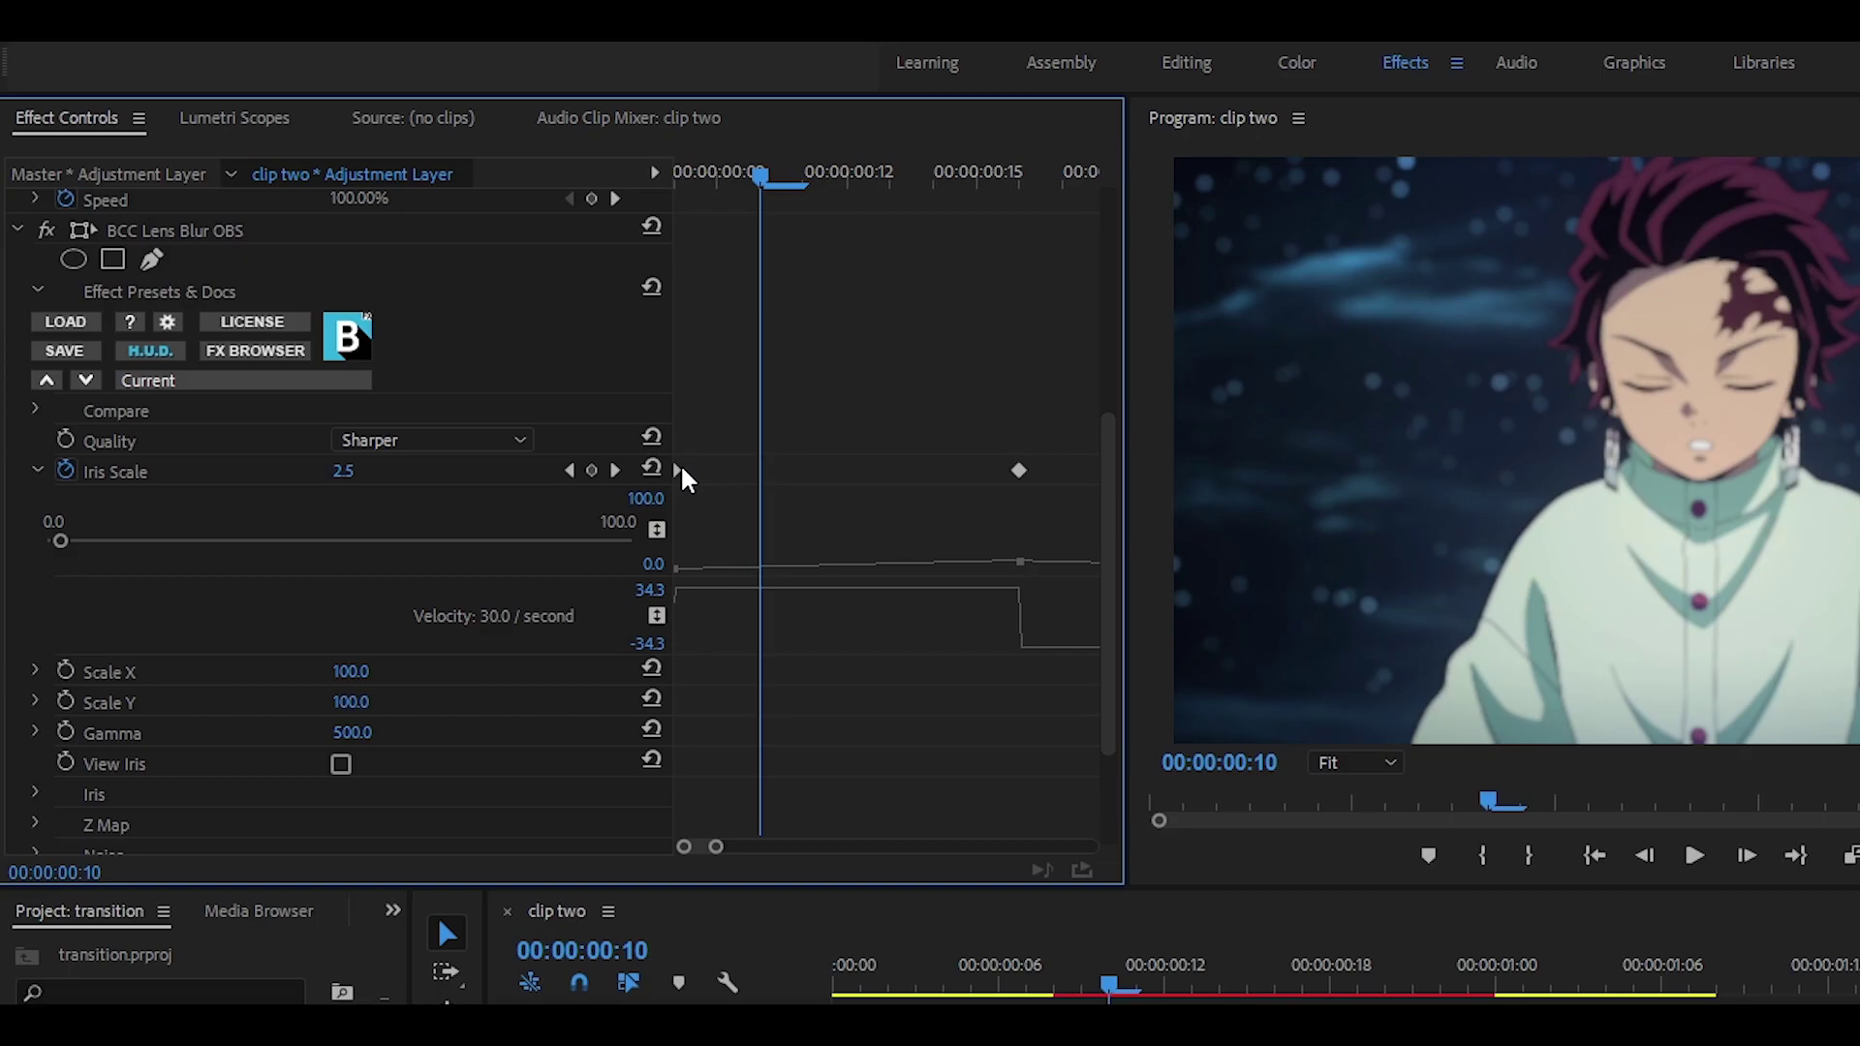
# Ease the velocity curve out of the first Iris Scale keyframe, then zoom back out to all keyframes
pyautogui.click(681, 472)
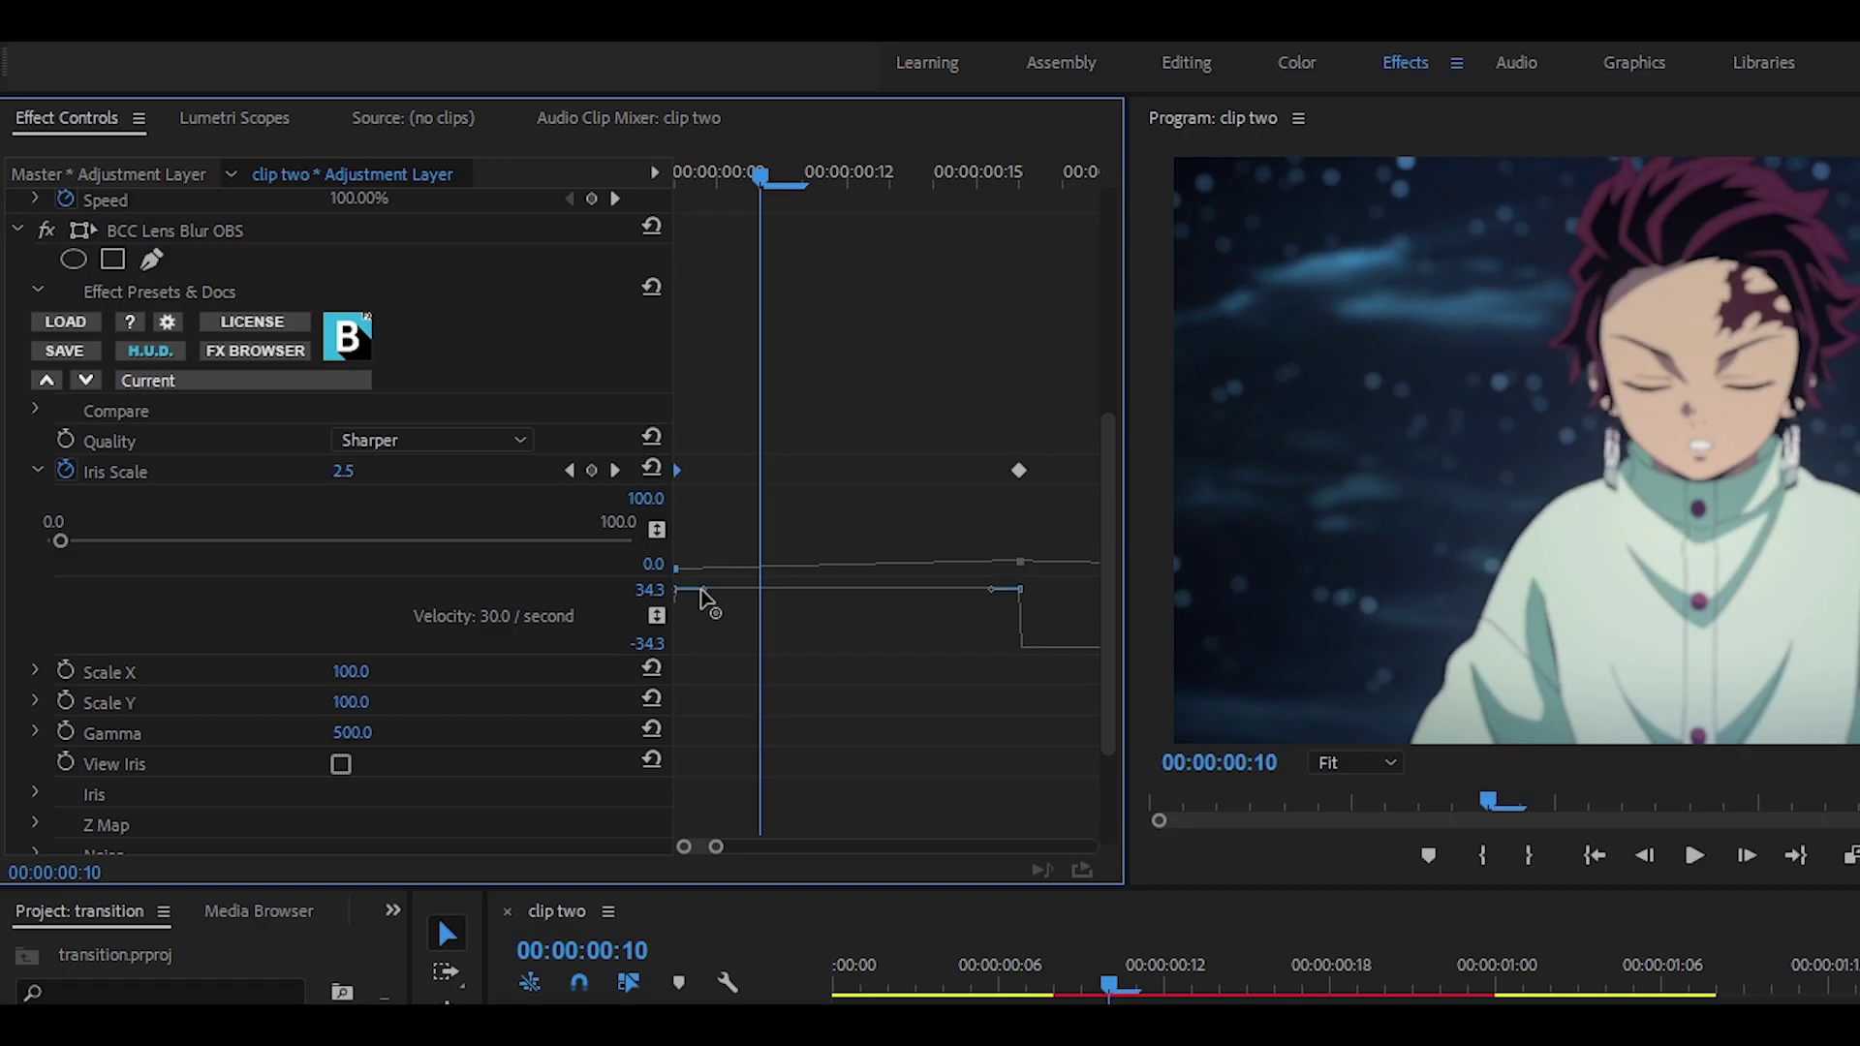
pyautogui.moveTo(704, 591); pyautogui.dragTo(759, 649)
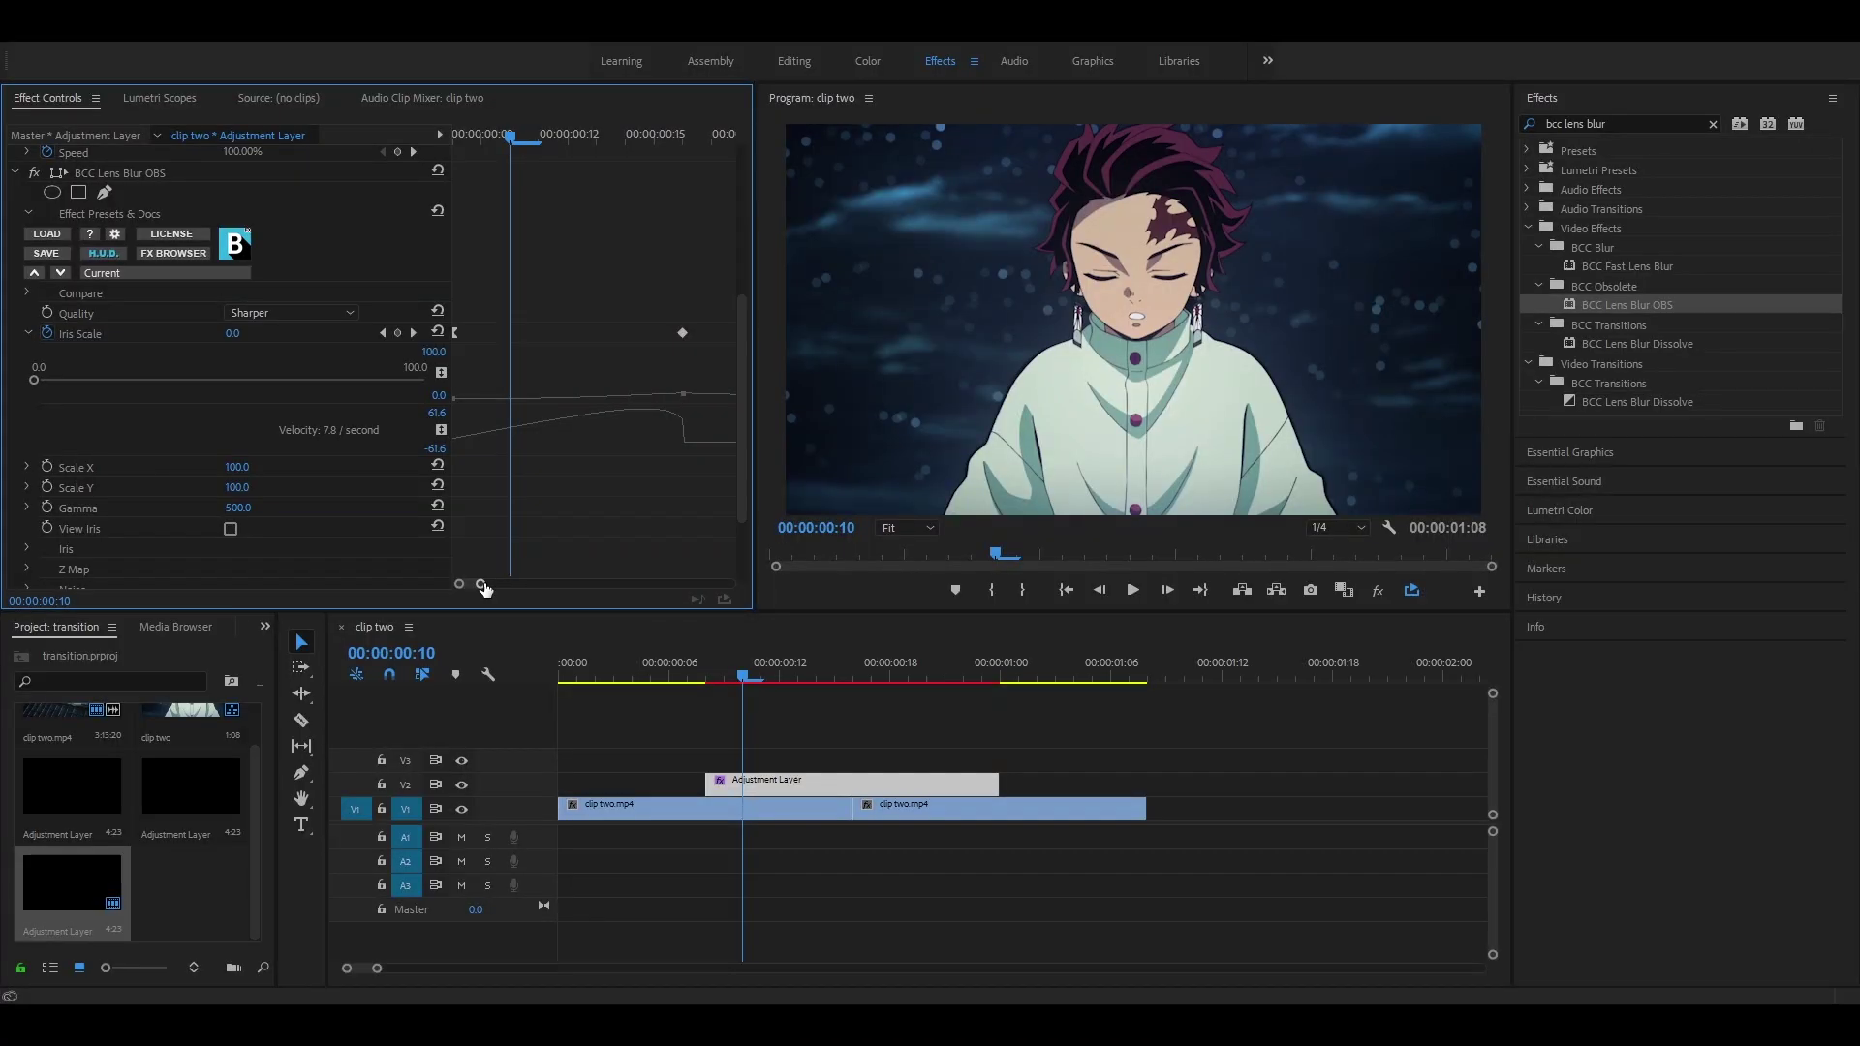
pyautogui.moveTo(715, 846); pyautogui.dragTo(1071, 847)
pyautogui.moveTo(722, 587); pyautogui.dragTo(812, 593)
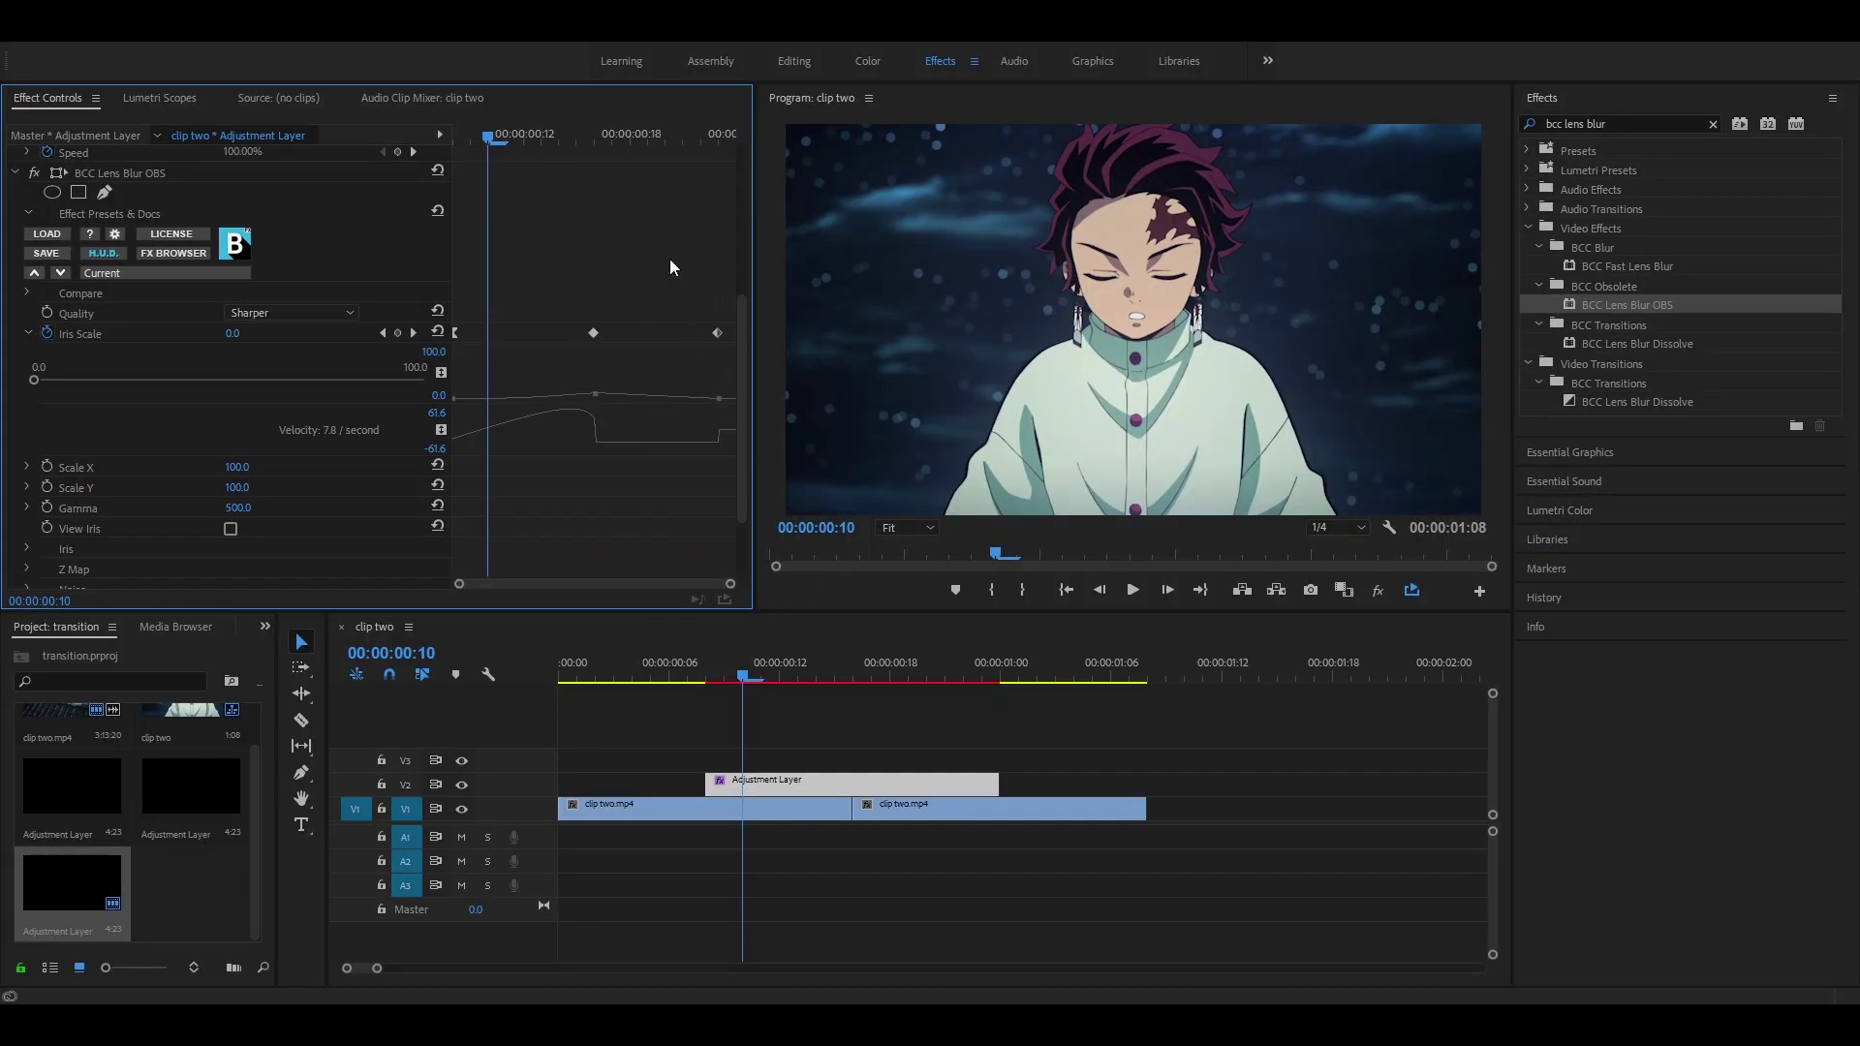
pyautogui.moveTo(717, 136)
pyautogui.mouseDown()
pyautogui.moveTo(593, 135)
pyautogui.moveTo(704, 140)
pyautogui.mouseUp()
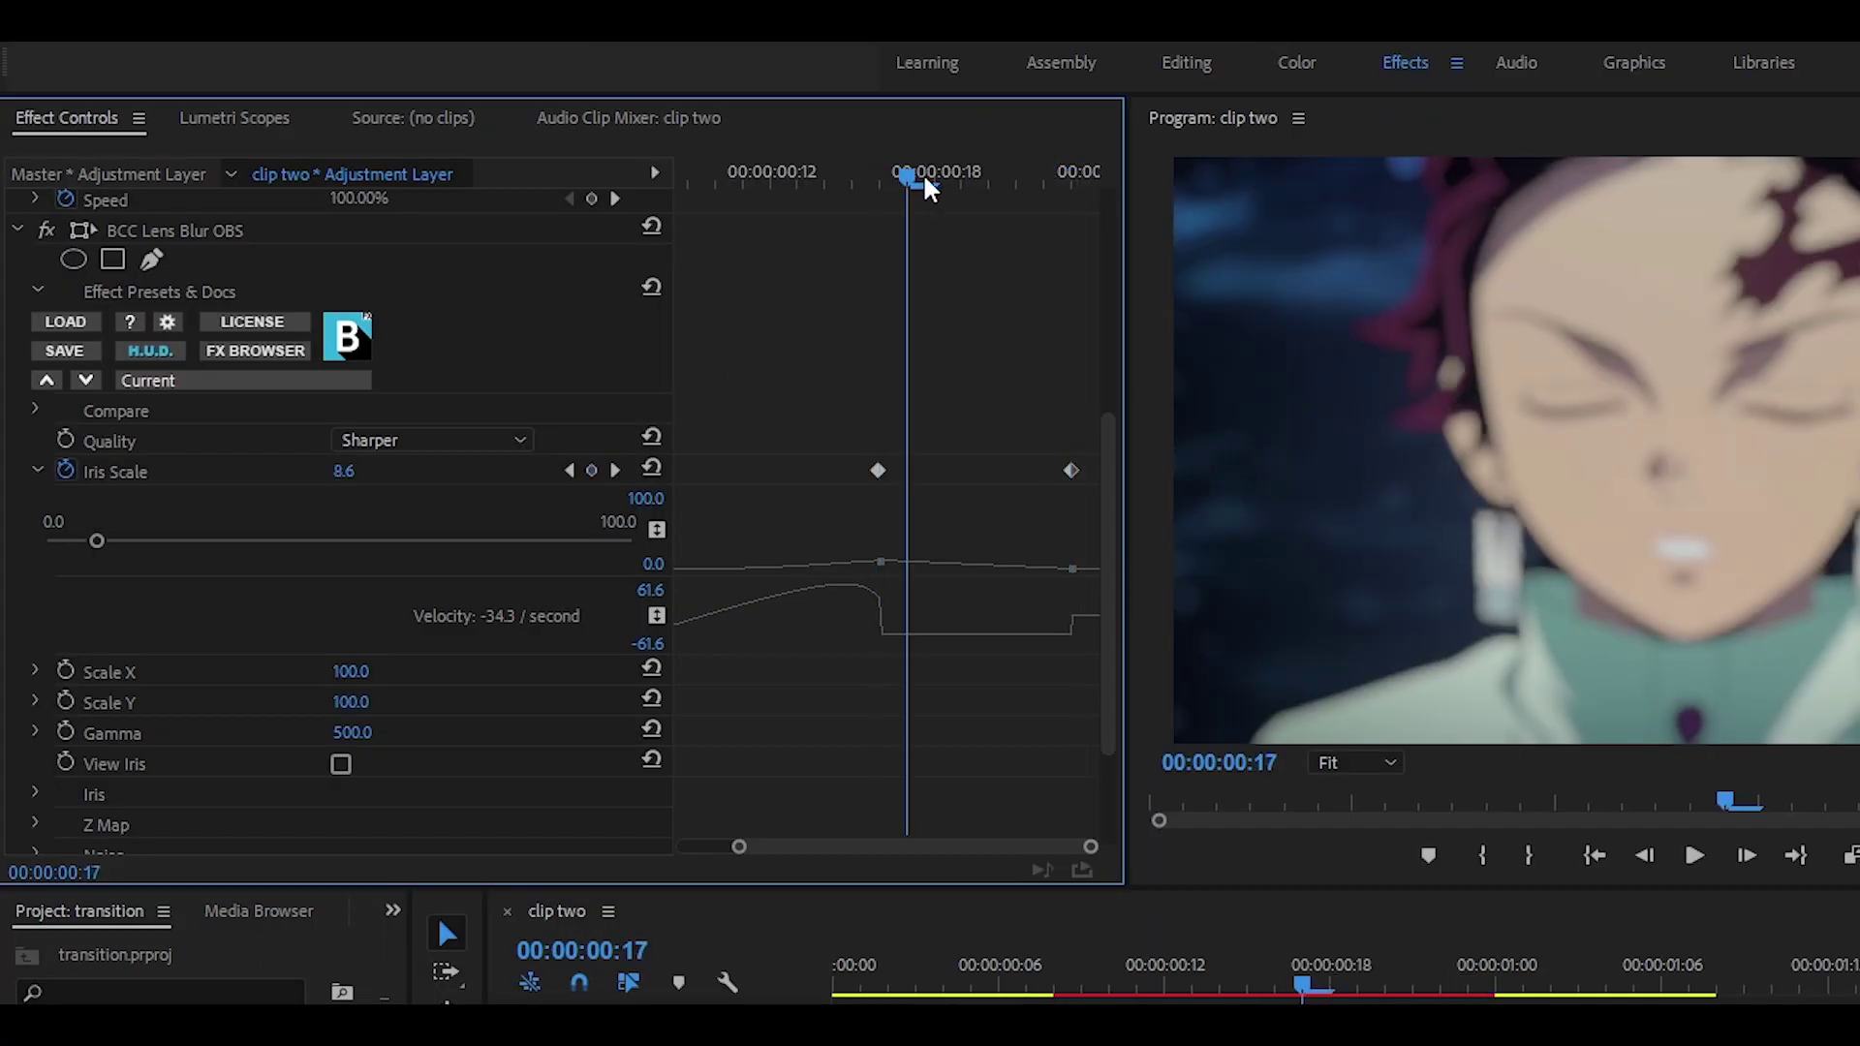
# Ease the velocity into the final Iris Scale keyframe and preview the transition from the start
pyautogui.moveTo(1046, 179); pyautogui.dragTo(1080, 174)
pyautogui.scroll(2, 1056, 387)
pyautogui.press('Left')
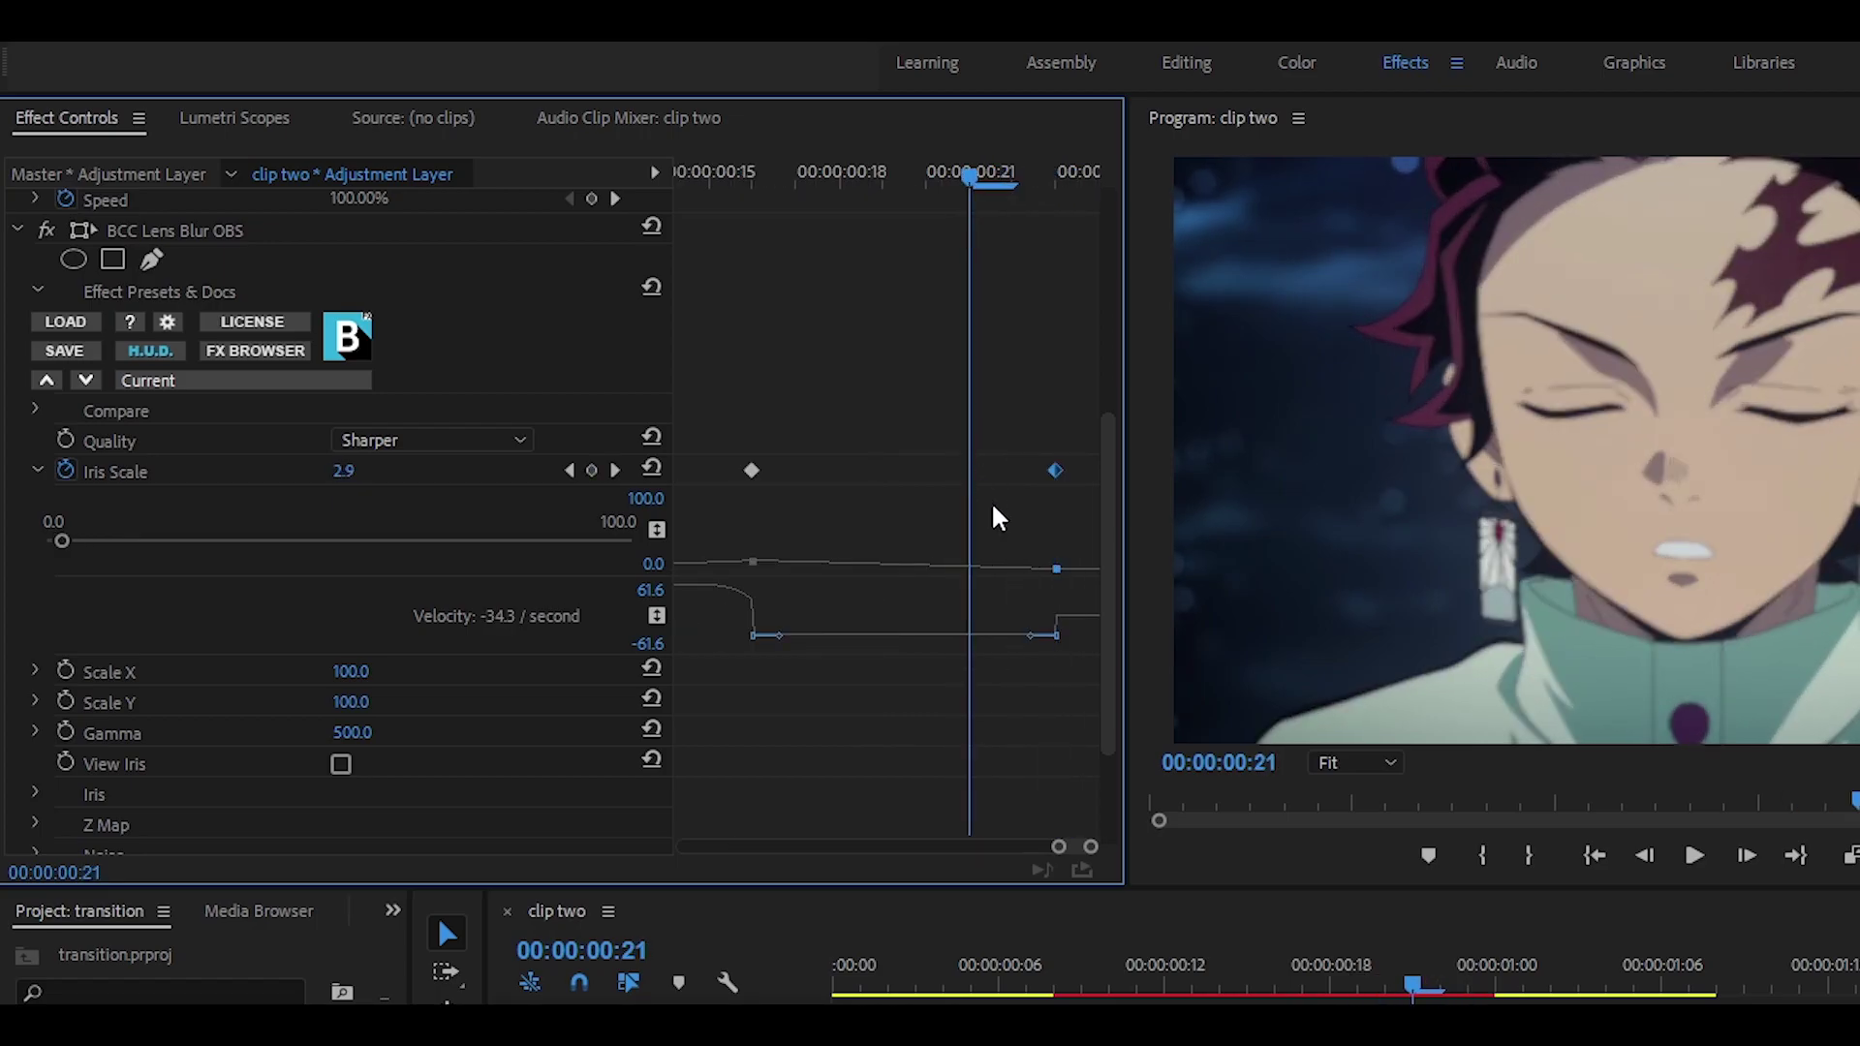
pyautogui.moveTo(1027, 637); pyautogui.dragTo(968, 616)
pyautogui.scroll(-2, 856, 608)
pyautogui.press('Up')
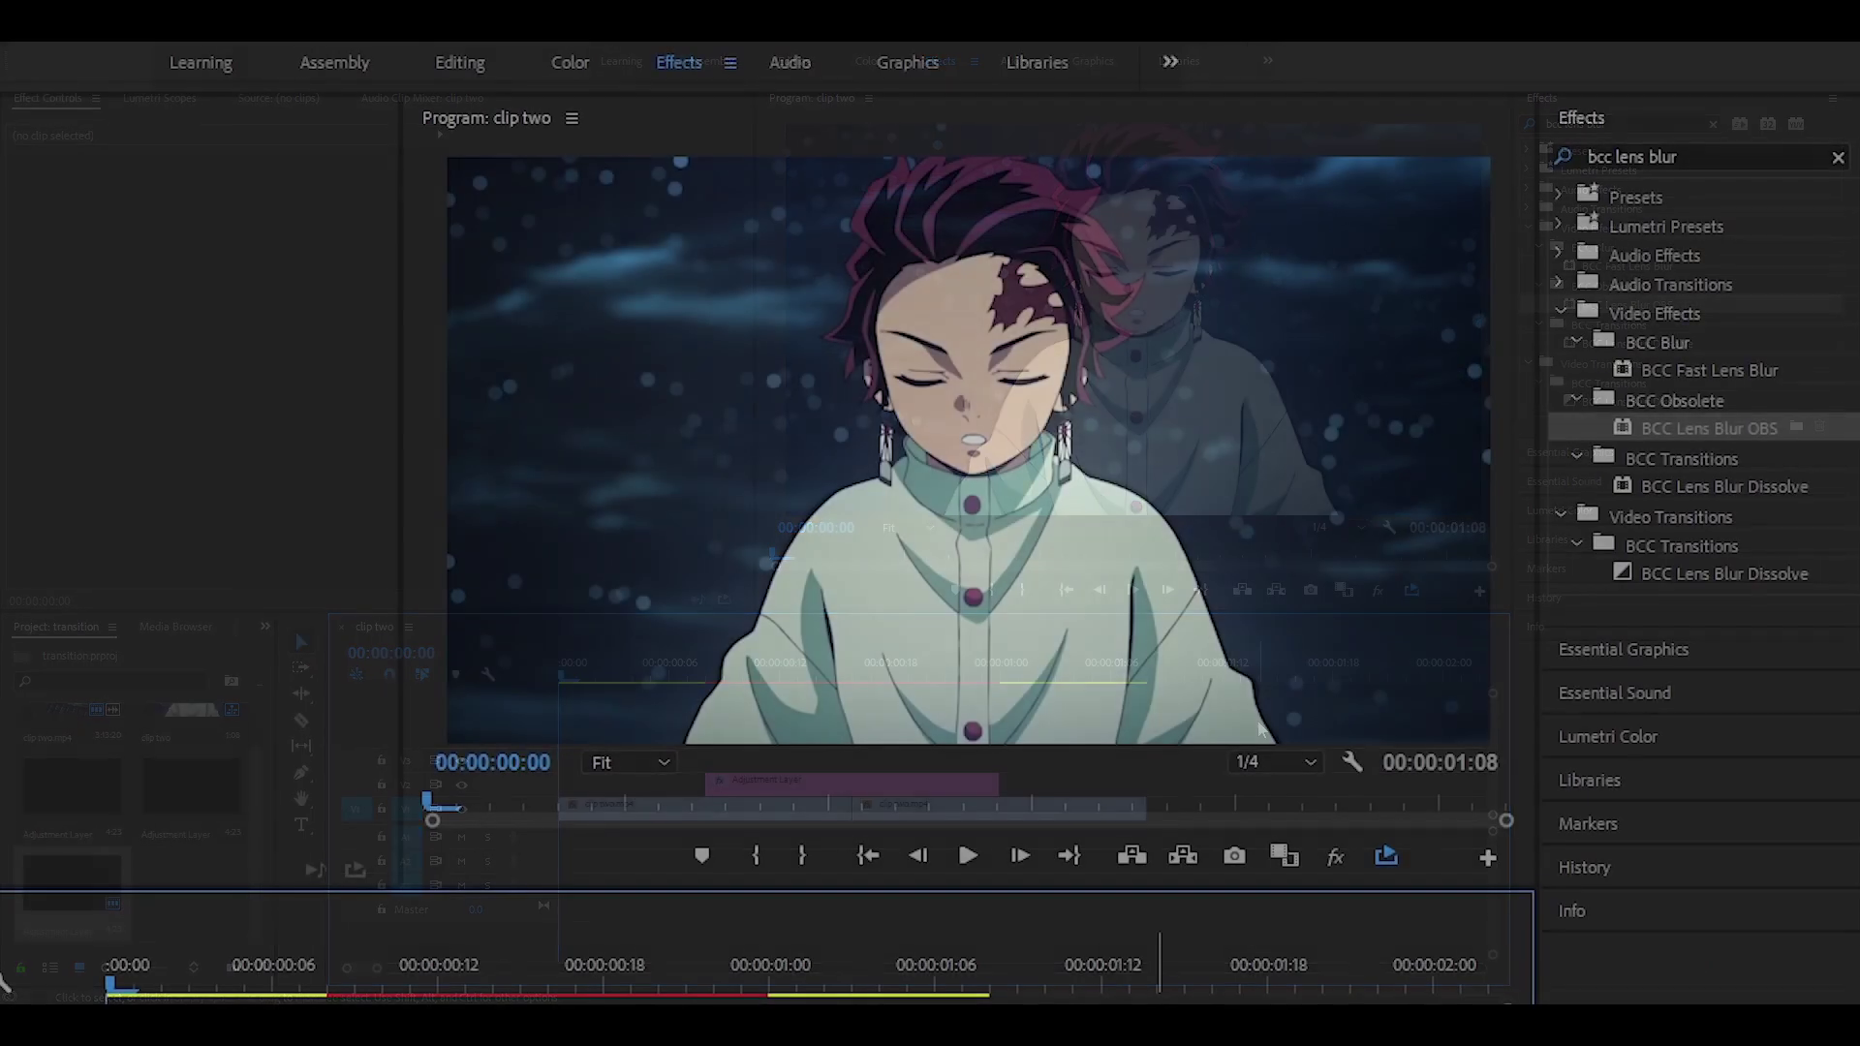
pyautogui.press('space')
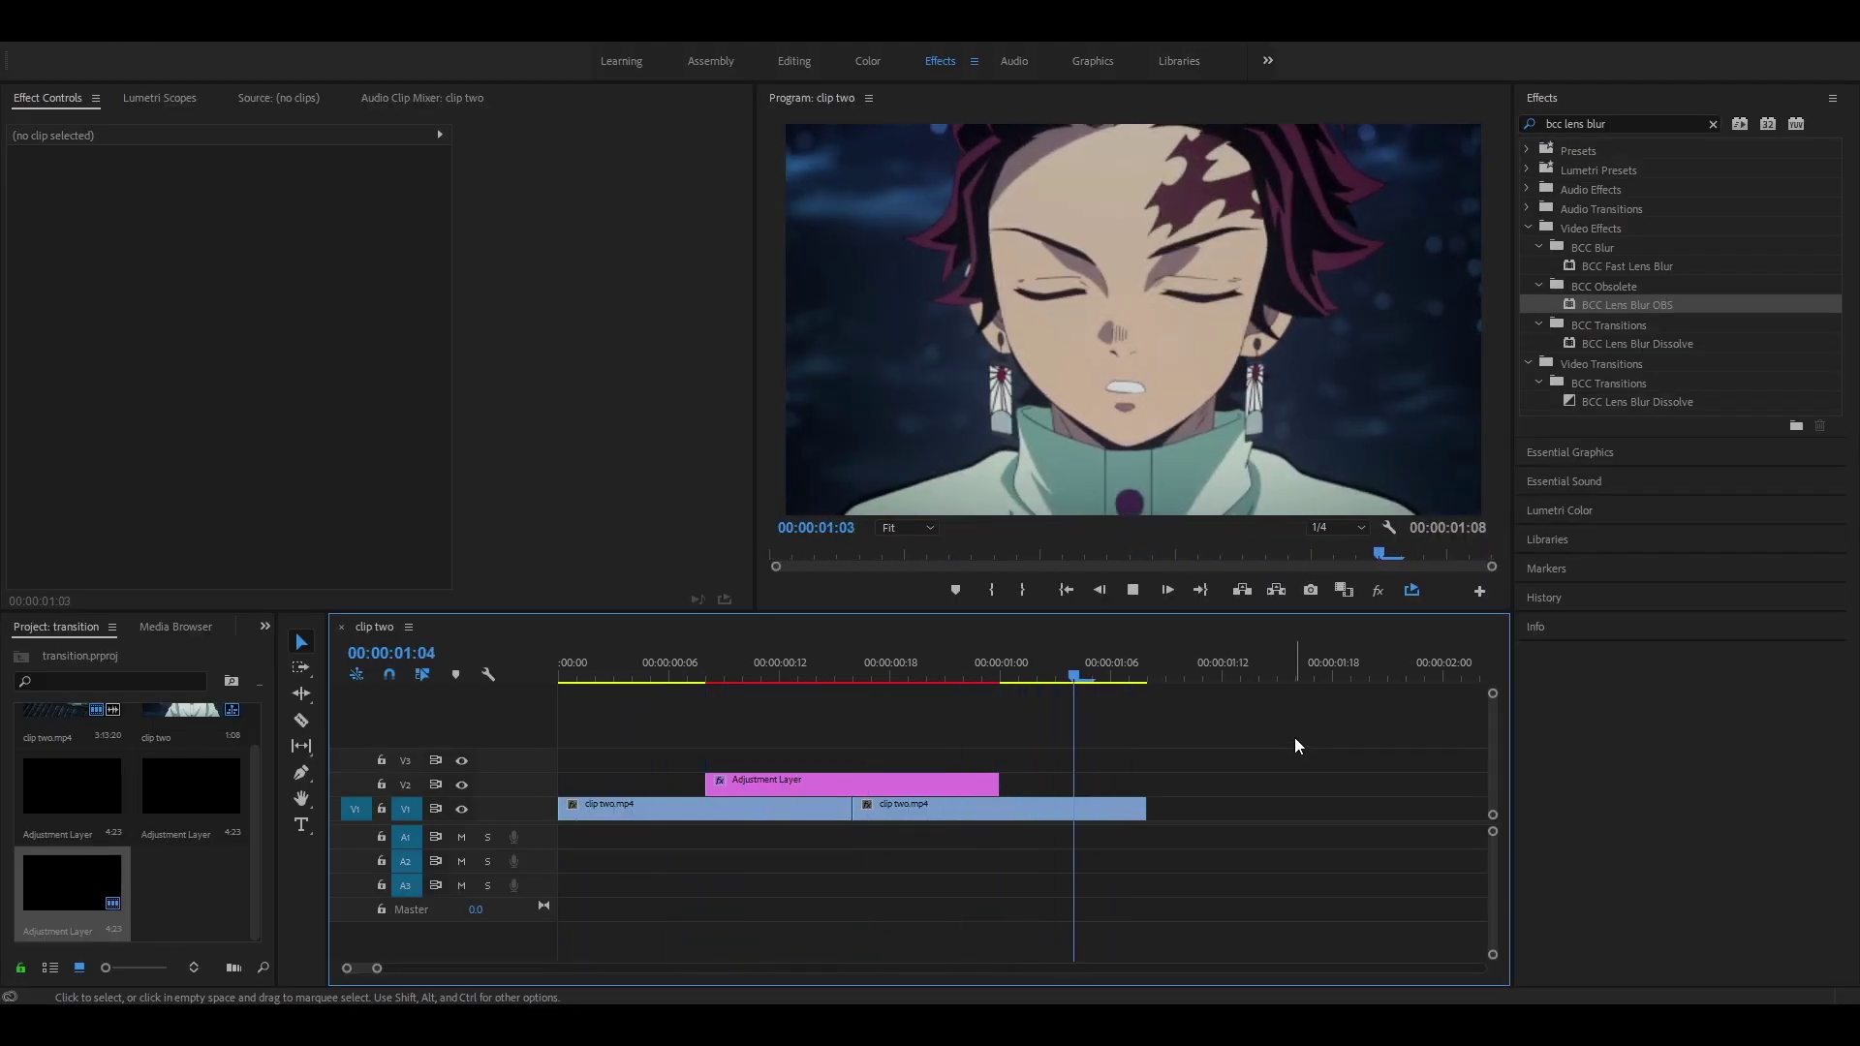
# Extend the adjustment layer to 00:00:01:04 and move the last Iris Scale keyframe to its new end
pyautogui.click(856, 662)
pyautogui.click(911, 781)
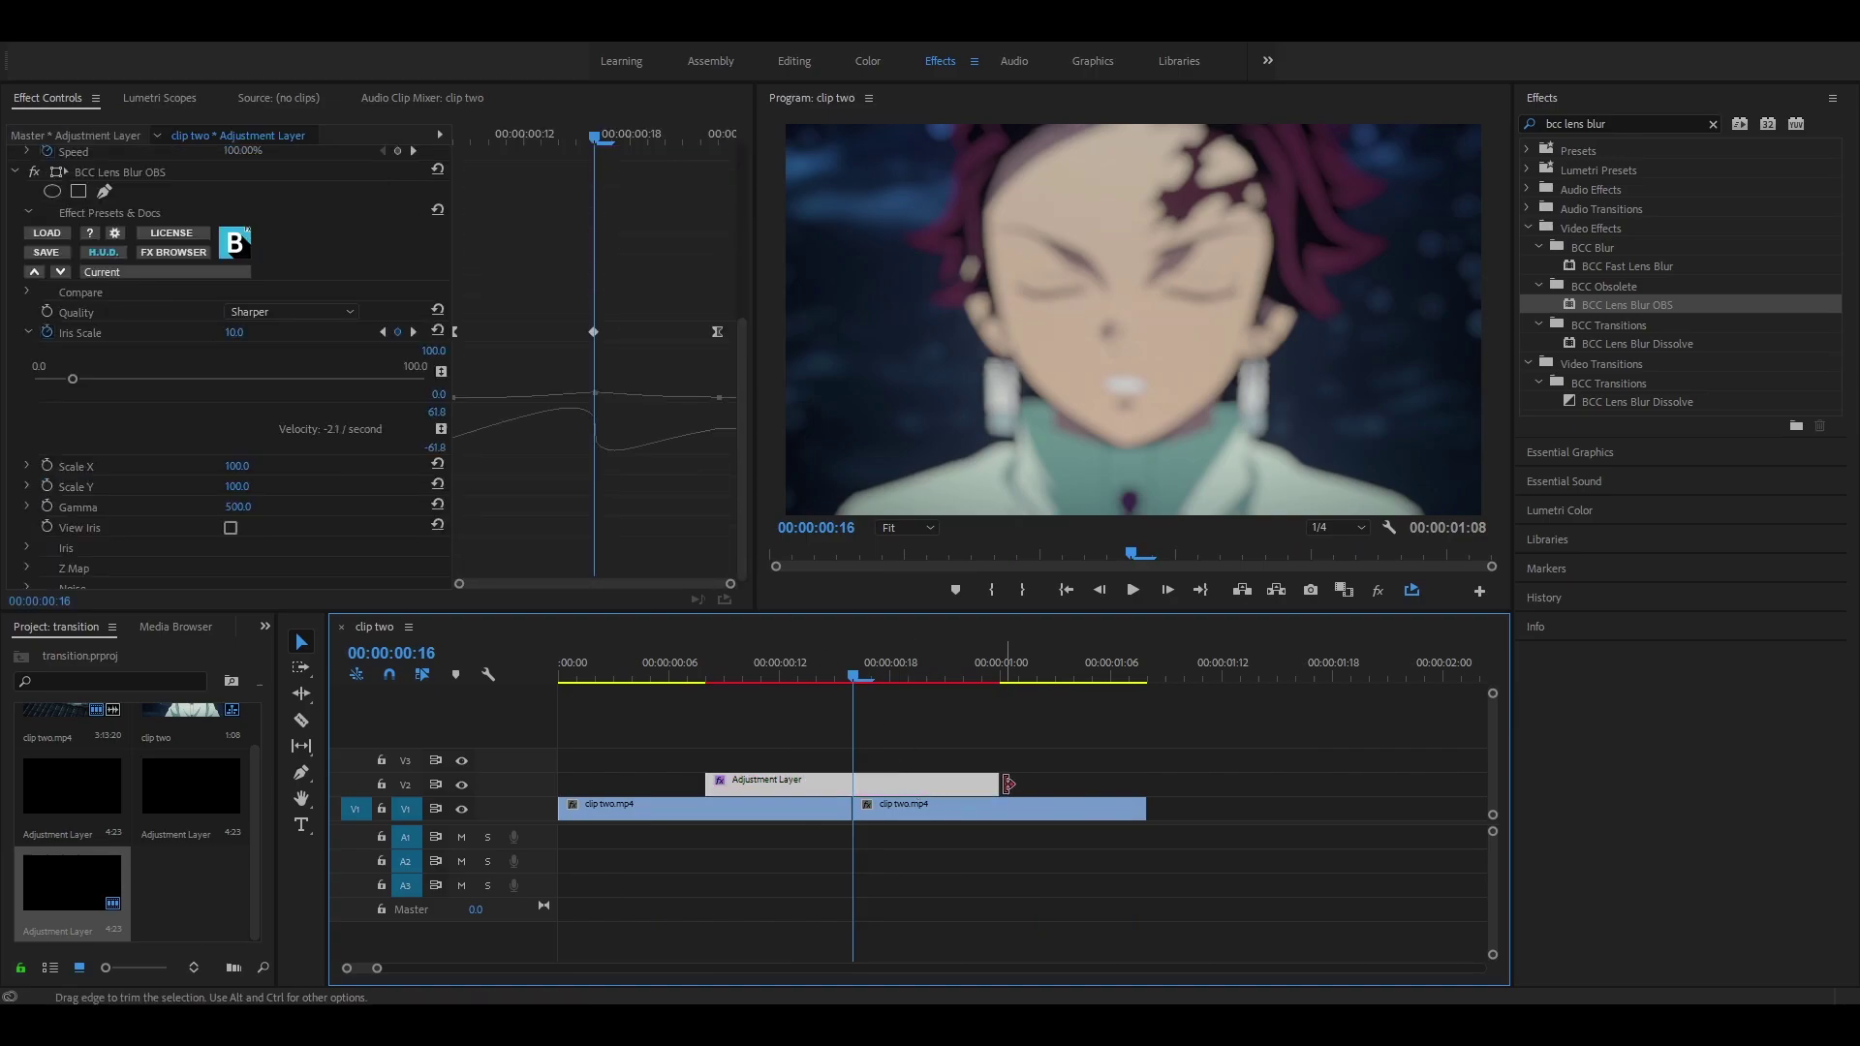
pyautogui.click(1004, 782)
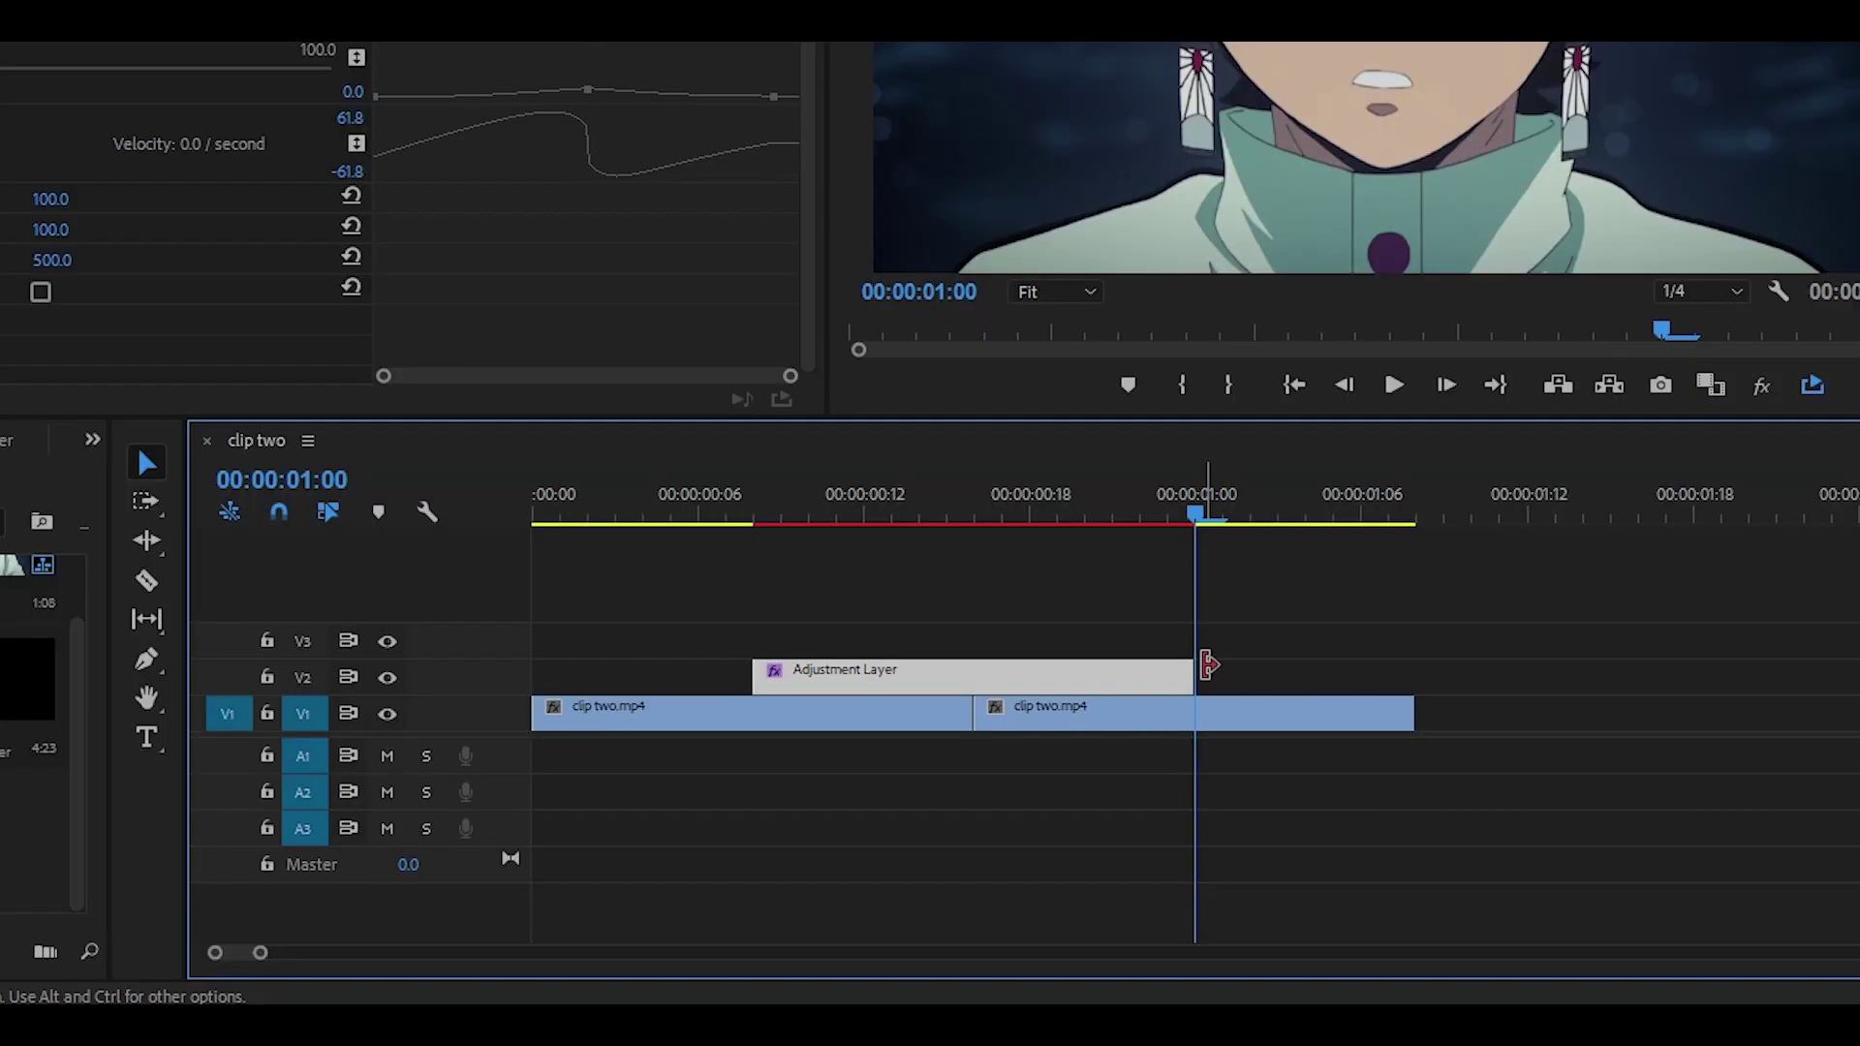
pyautogui.press('Right')
pyautogui.press('Right')
pyautogui.press('Right')
pyautogui.press('Right')
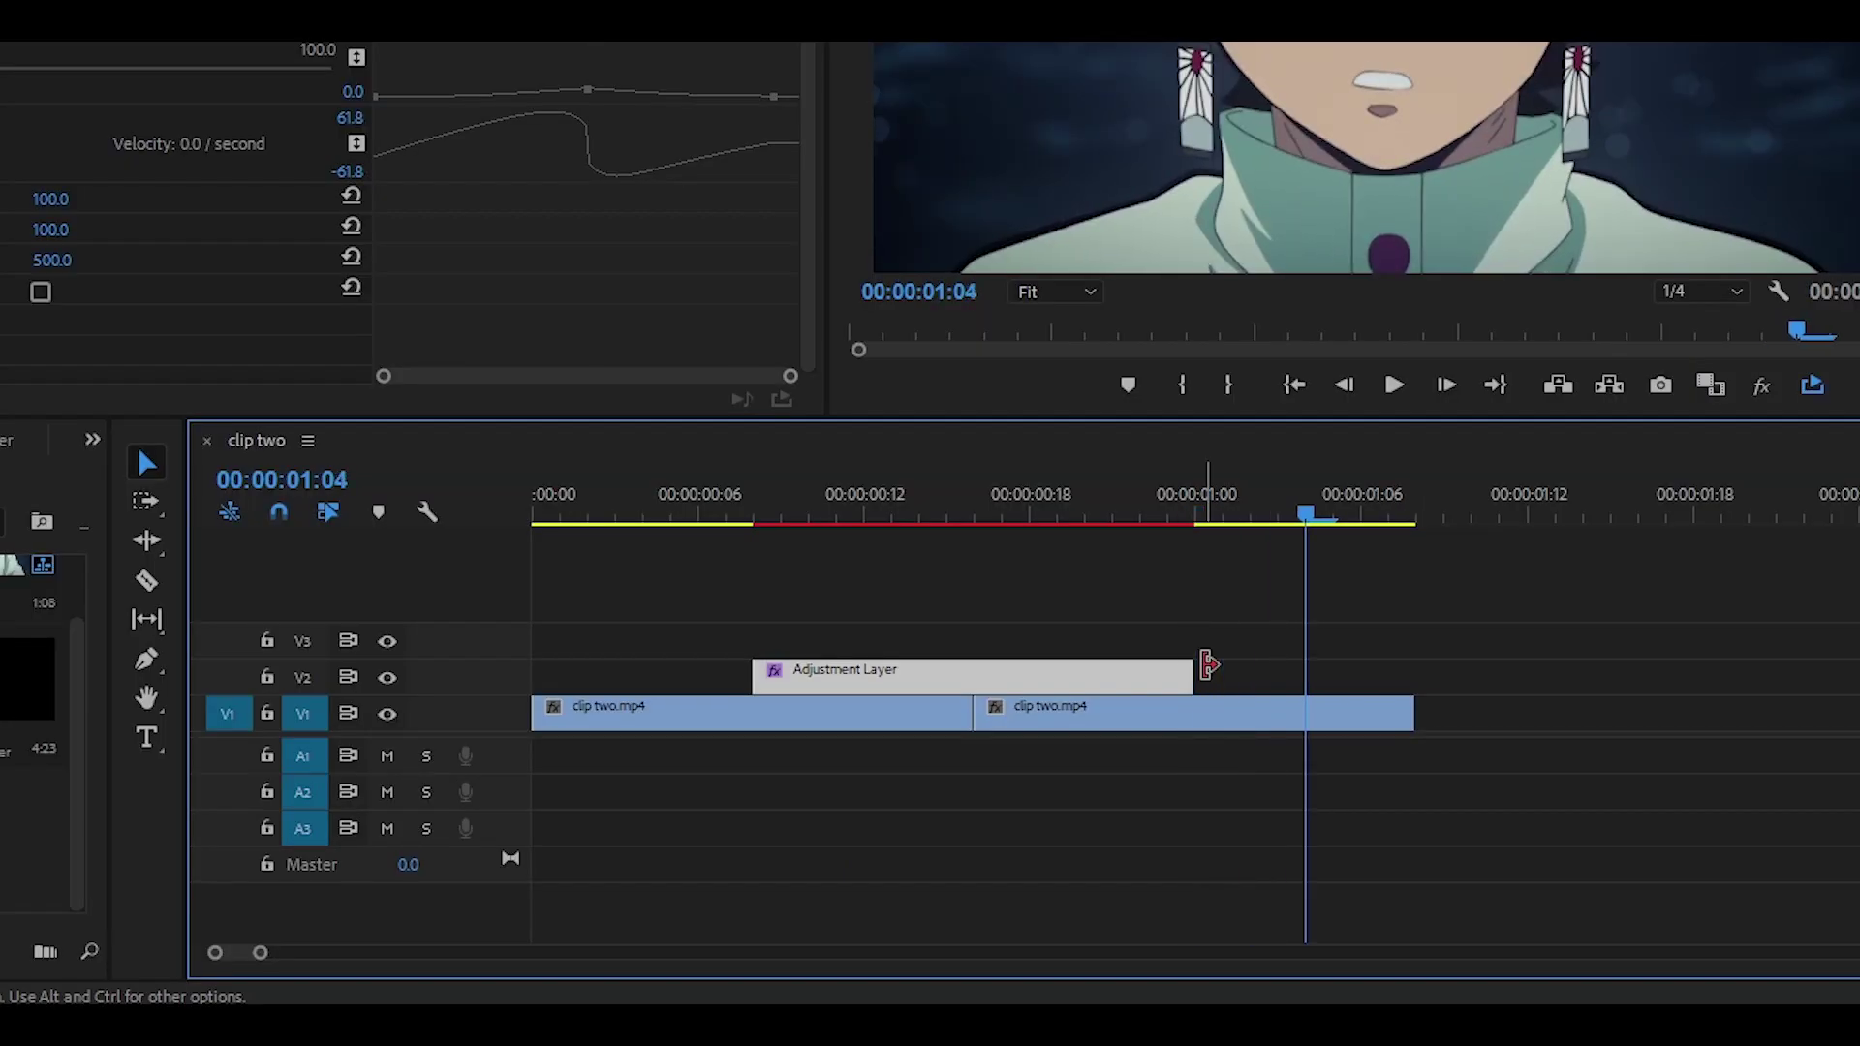
pyautogui.moveTo(1209, 664); pyautogui.dragTo(1305, 668)
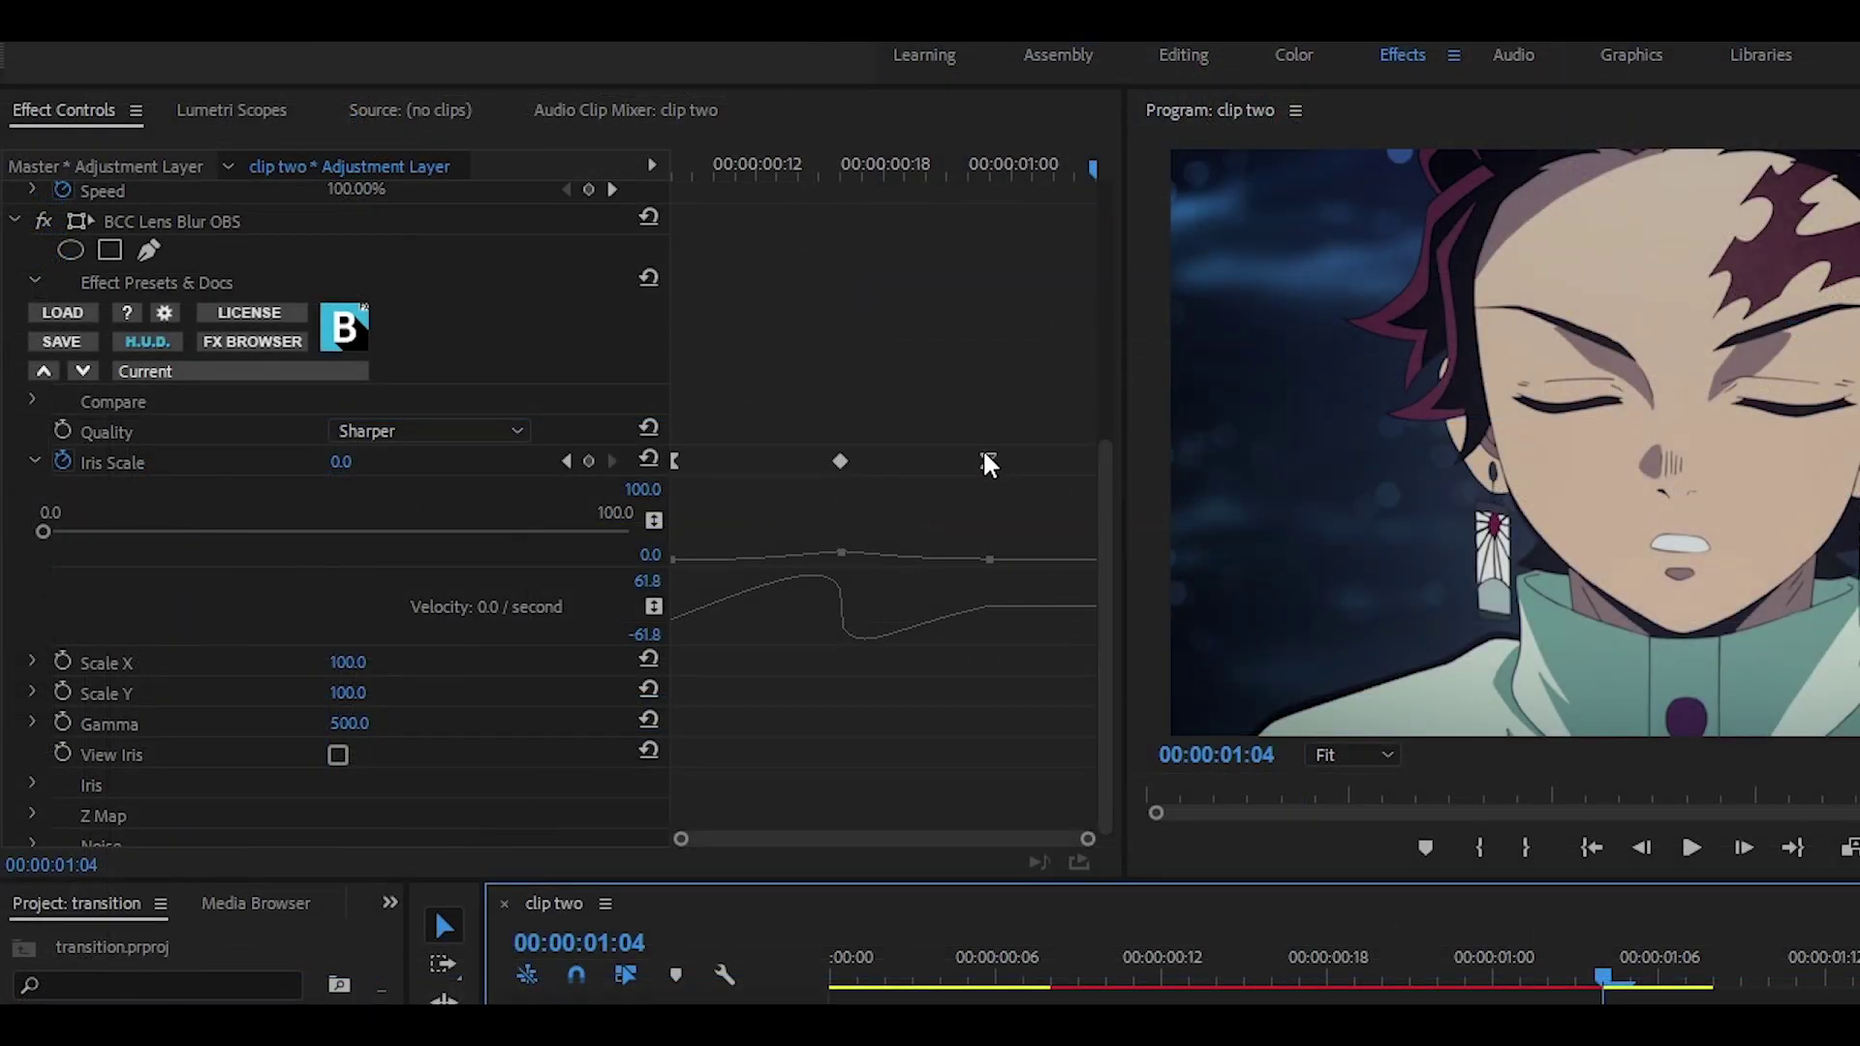
pyautogui.moveTo(984, 461); pyautogui.dragTo(1100, 462)
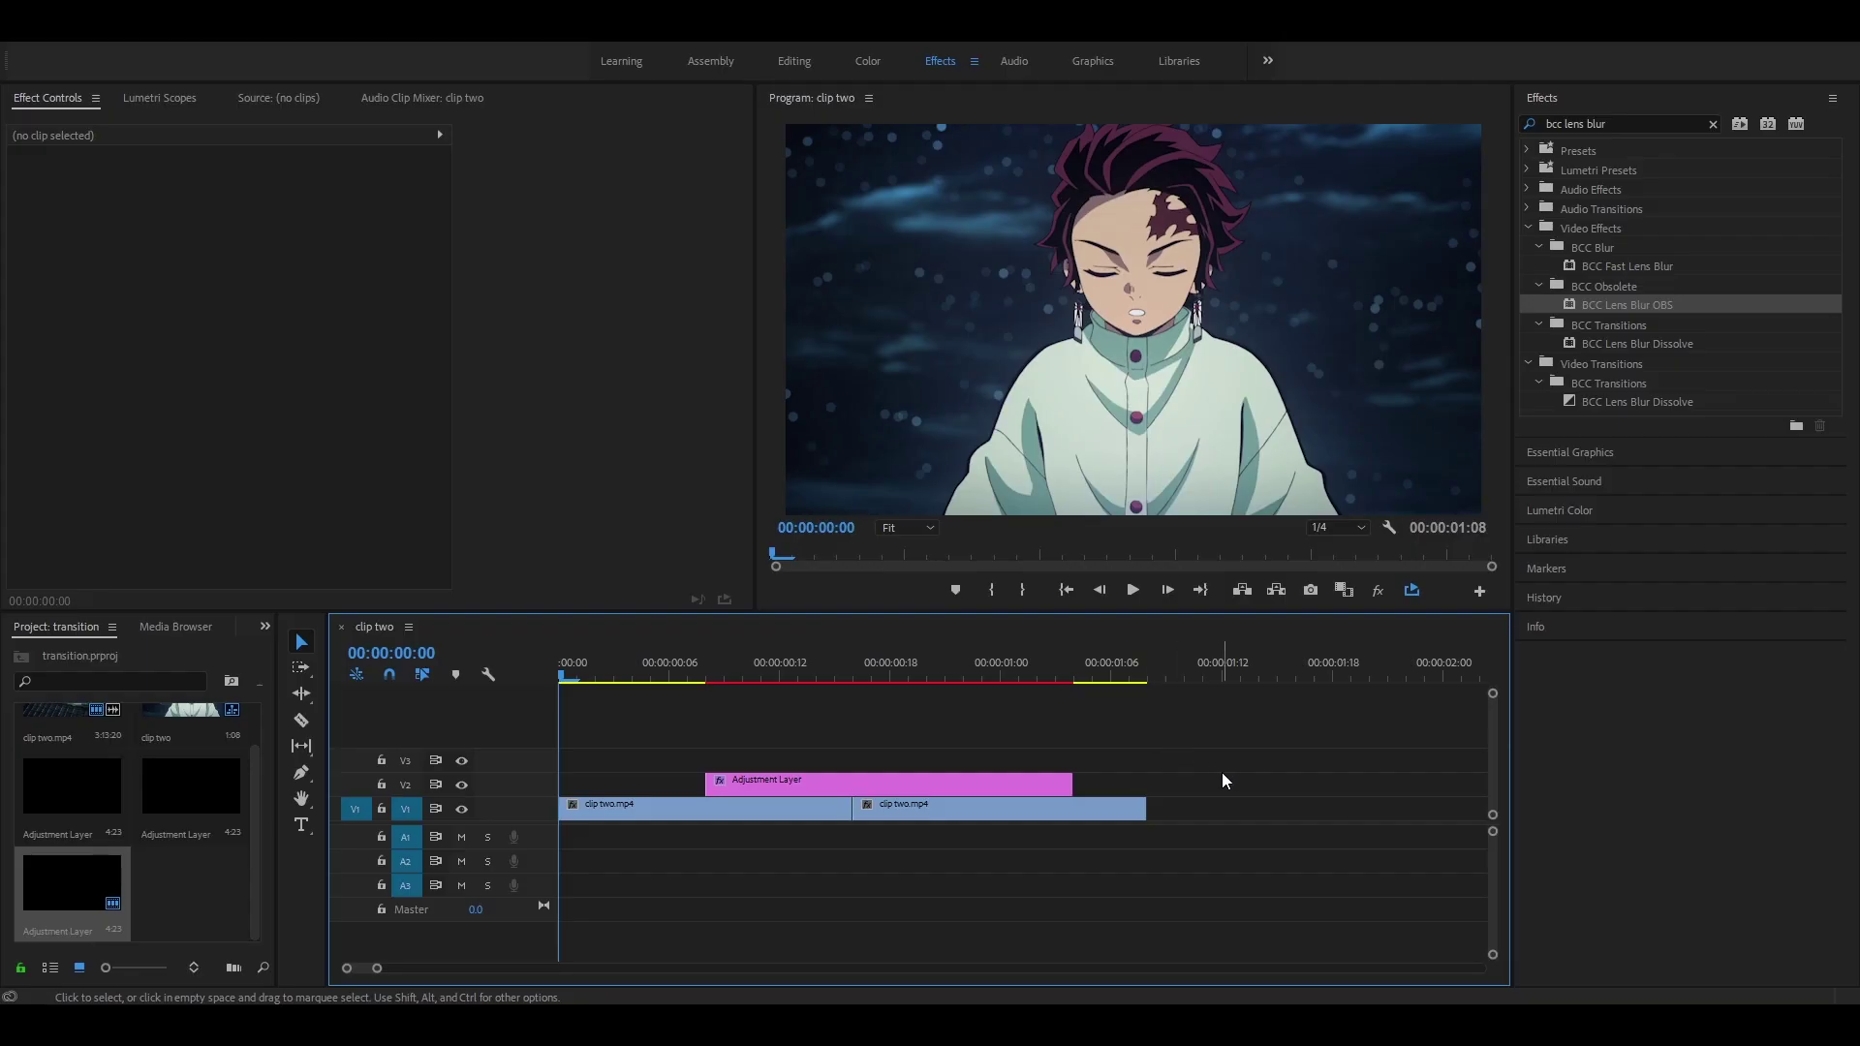
# Preview the edit, stopping at frame 16 with the second clip two.mp4 selected
pyautogui.press('space')
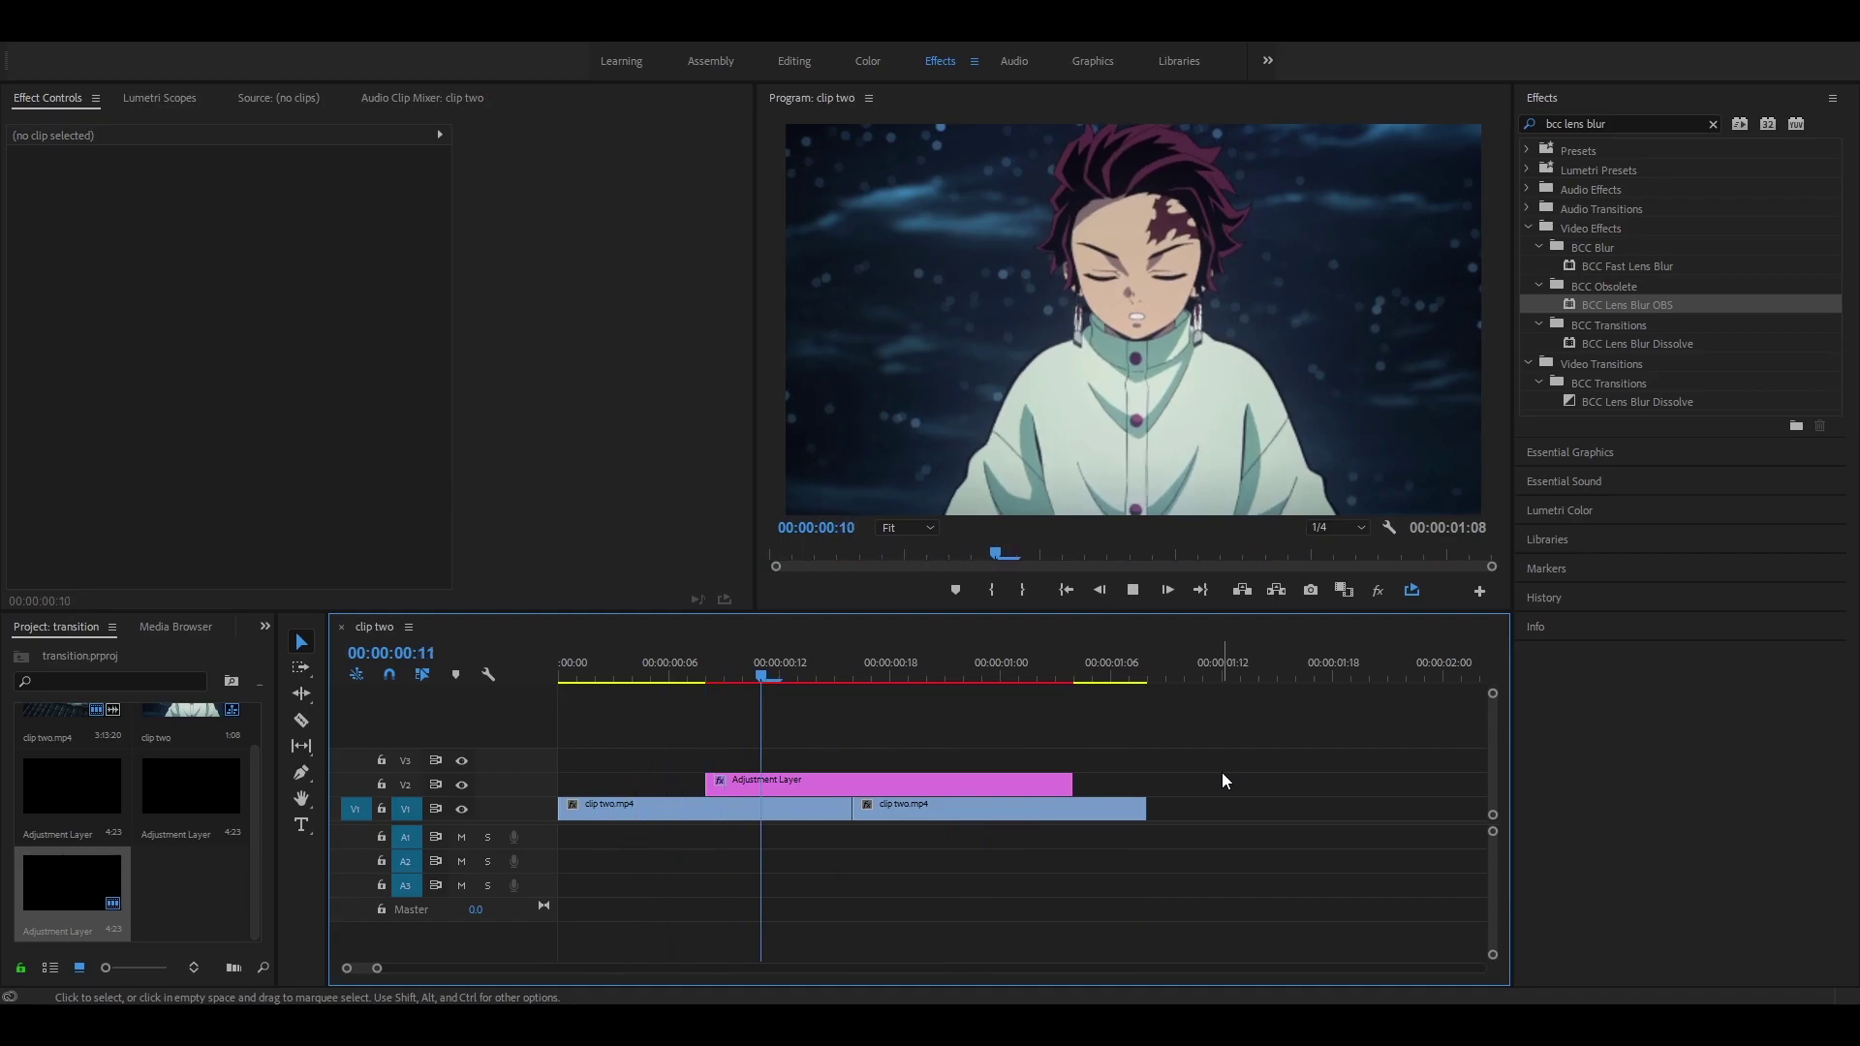
pyautogui.click(901, 809)
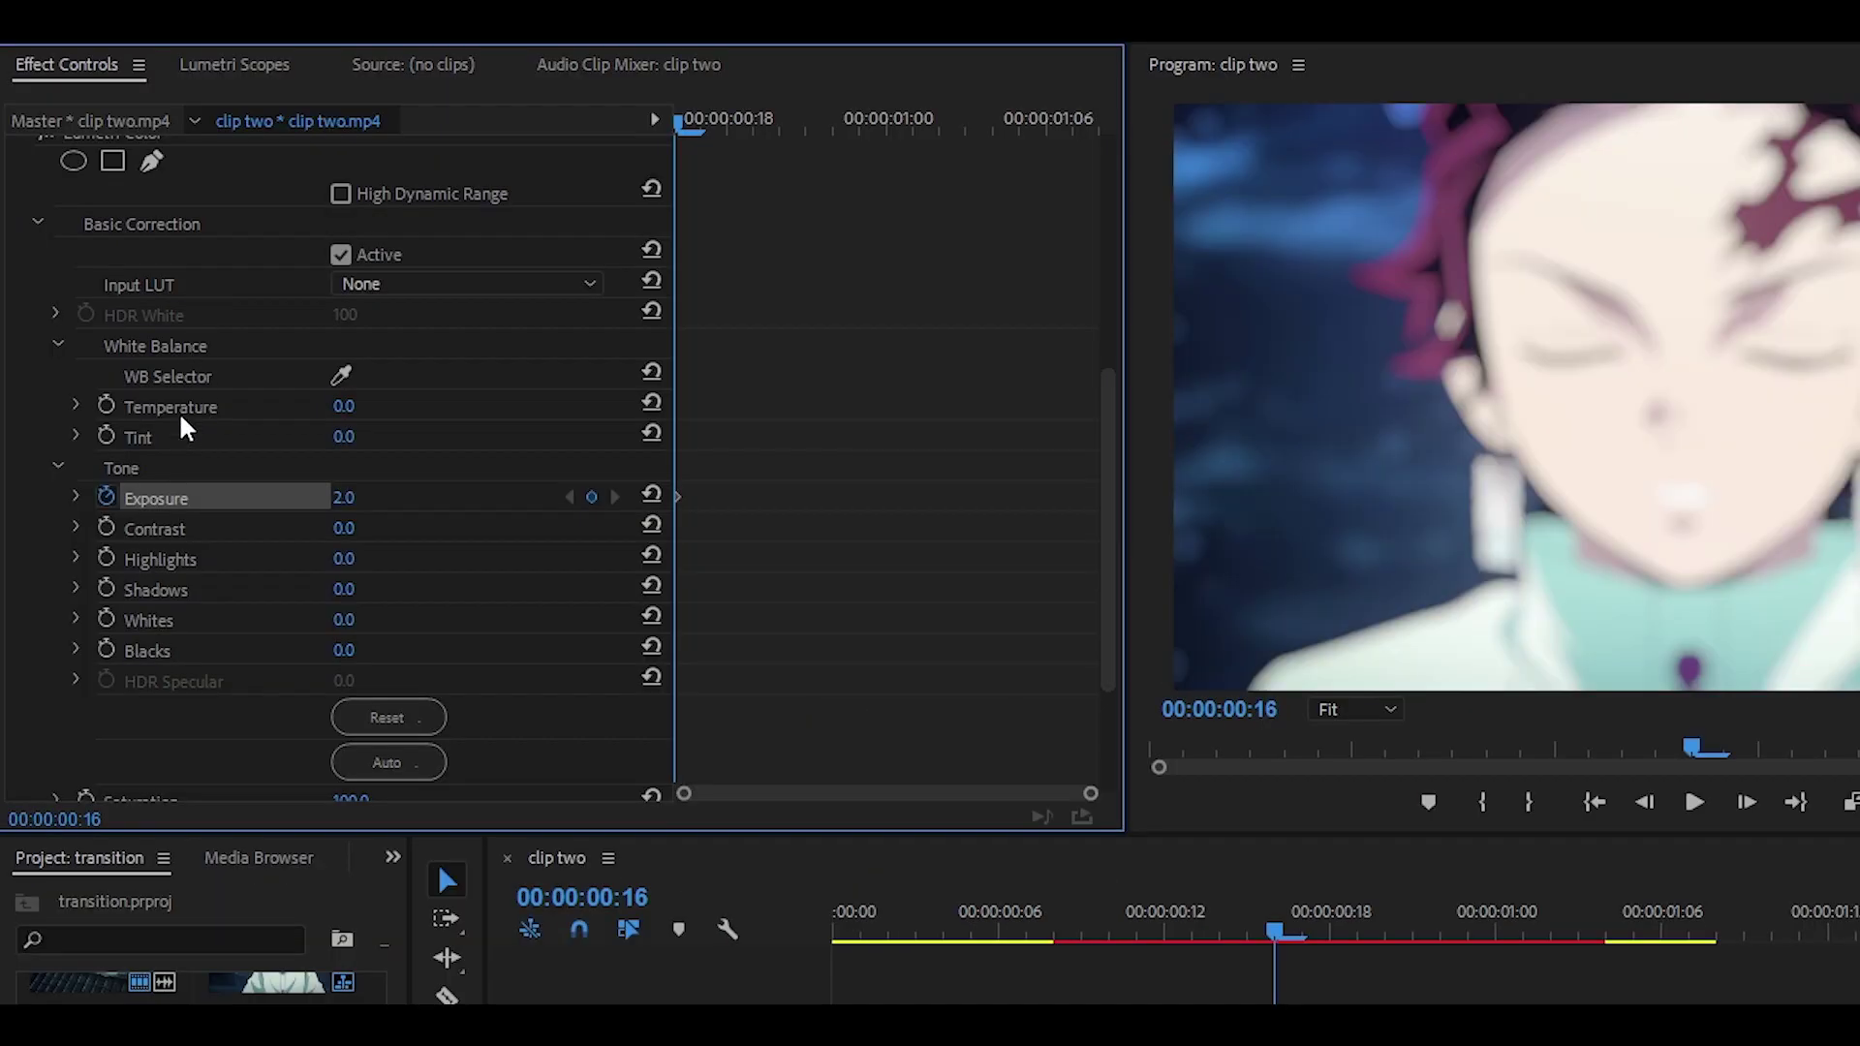
# Add an Exposure keyframe of 0 at 00:00:01:00 and ease its velocity curve
pyautogui.press('space')
pyautogui.press('space')
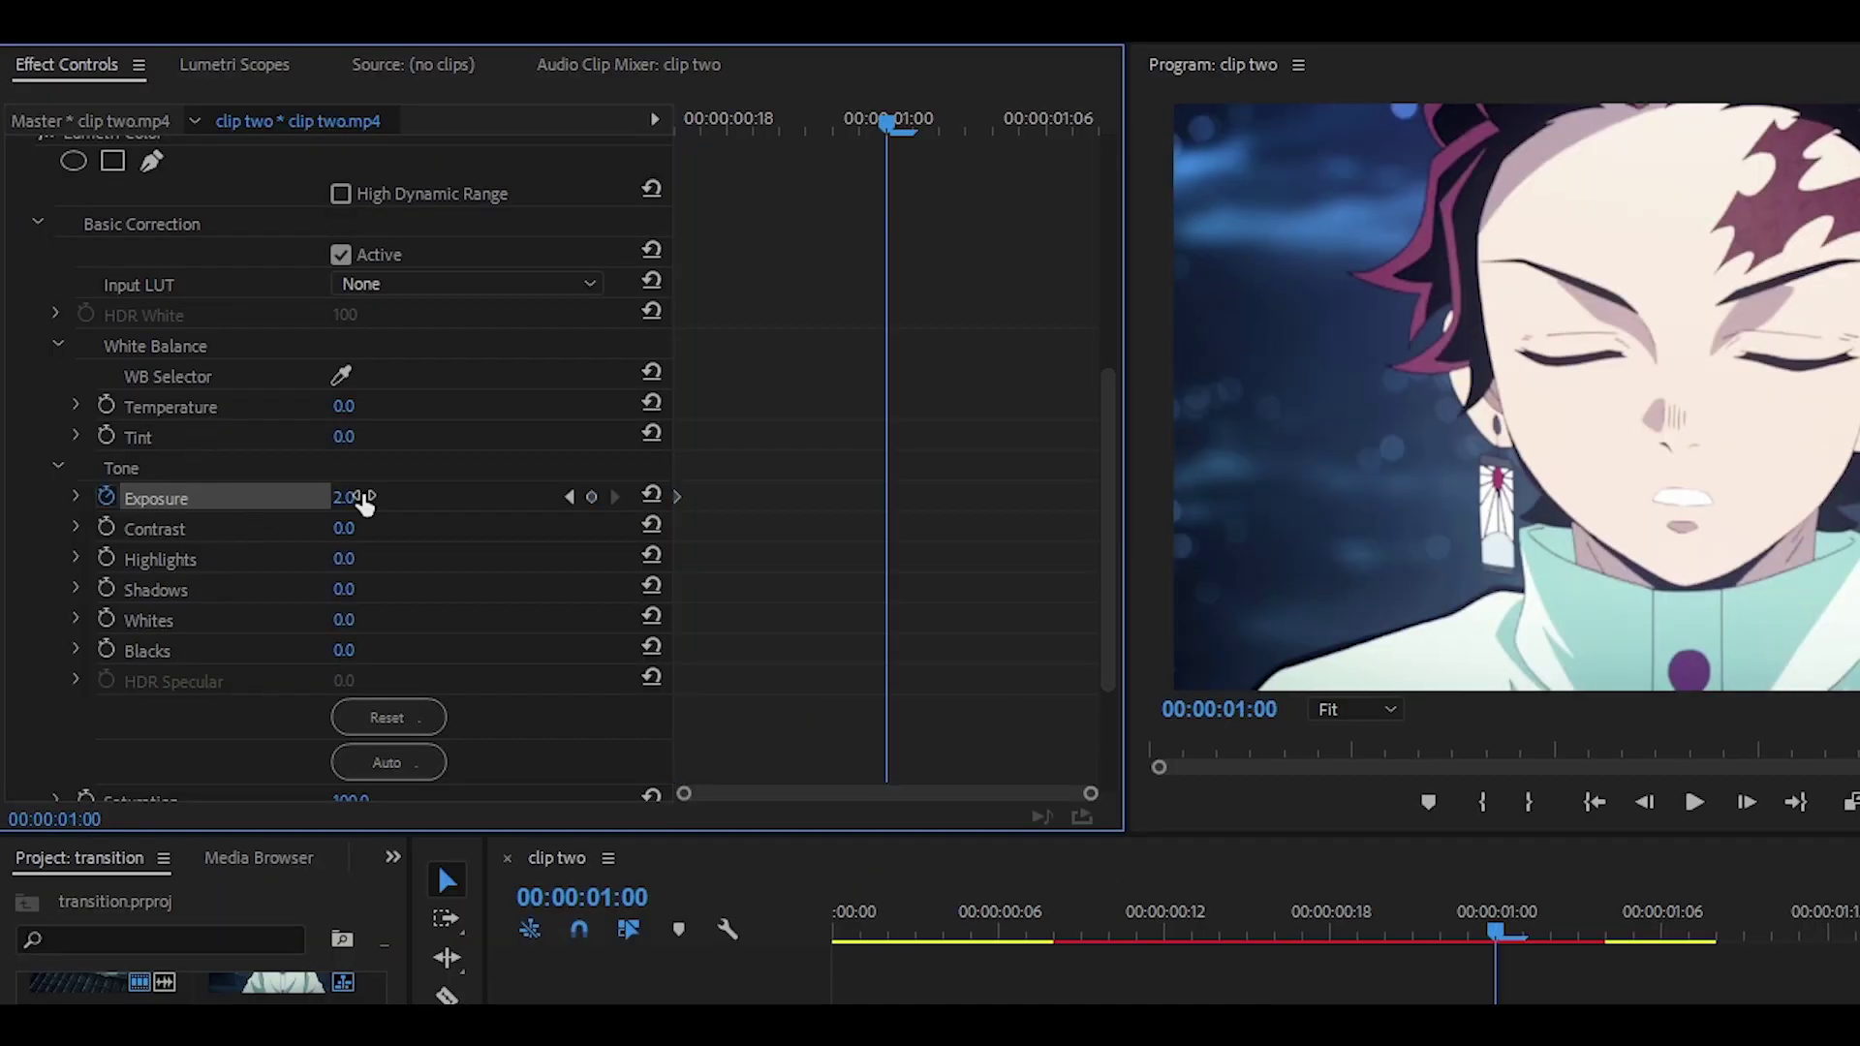
pyautogui.click(364, 502)
pyautogui.write('0')
pyautogui.press('Return')
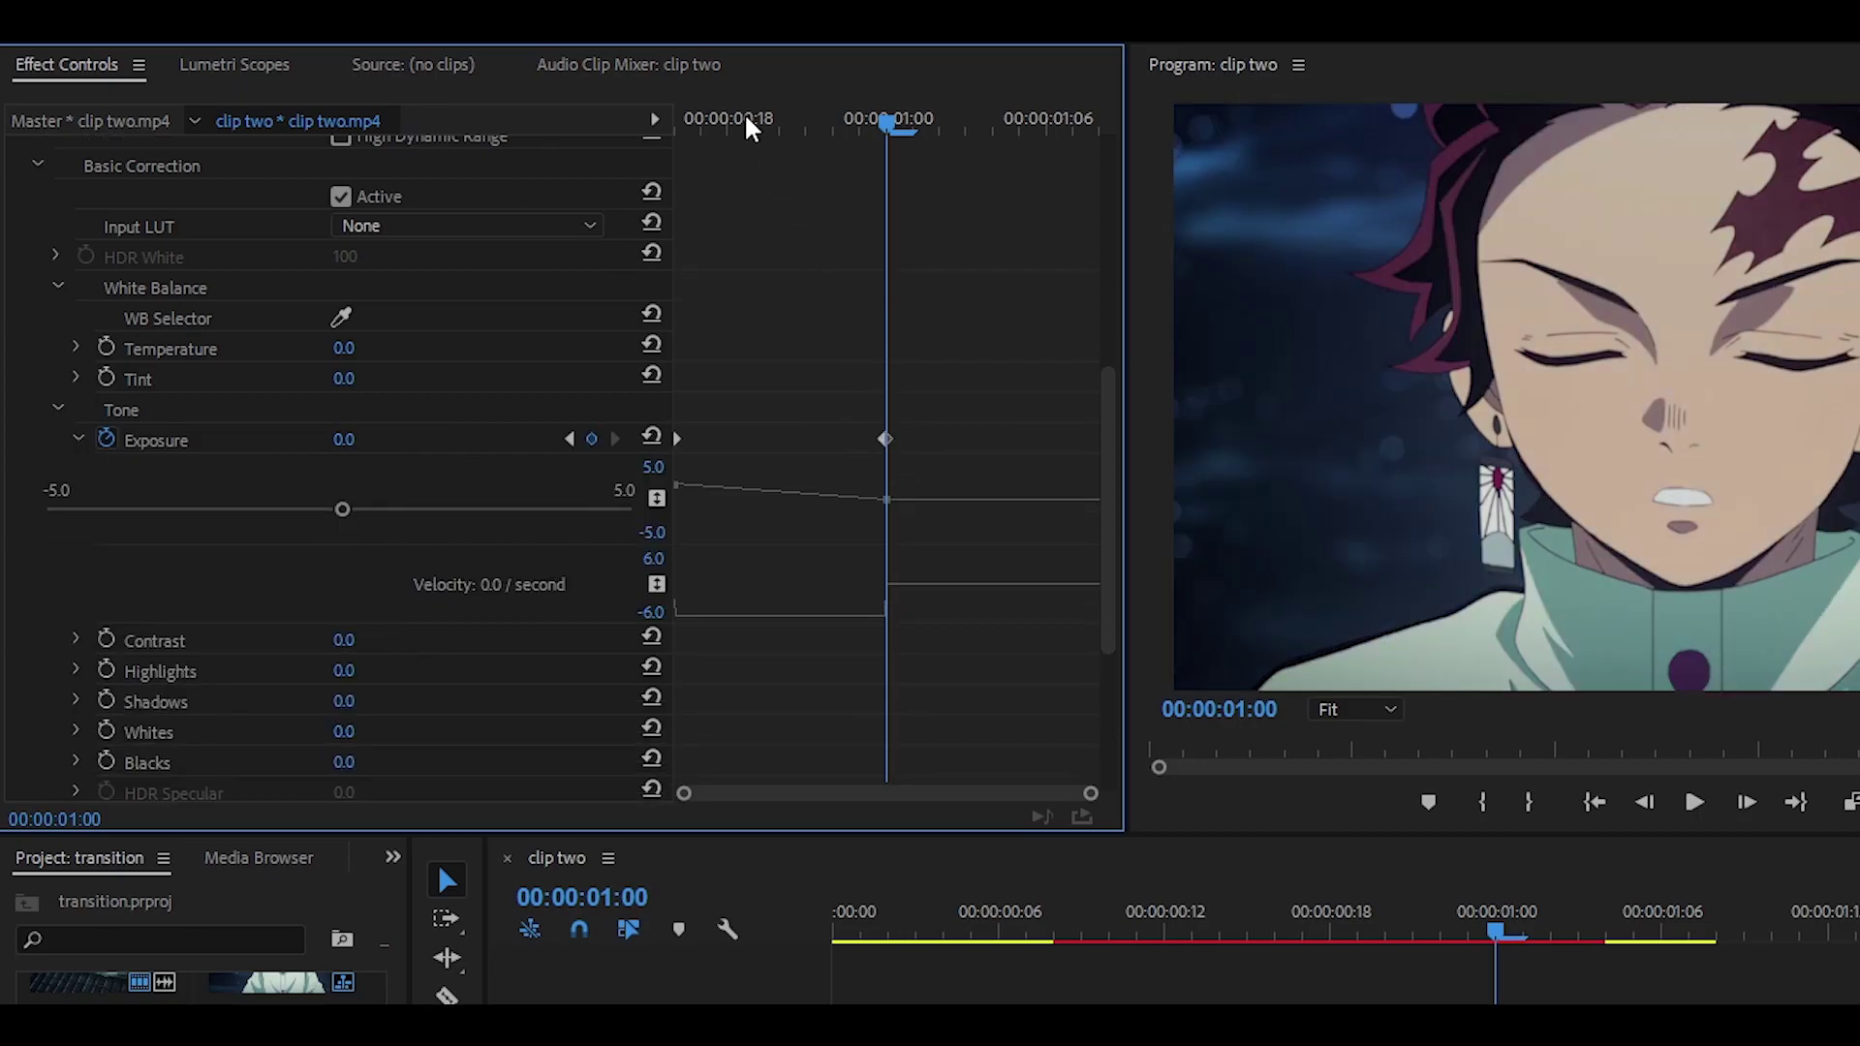
pyautogui.press('Left')
pyautogui.press('Left')
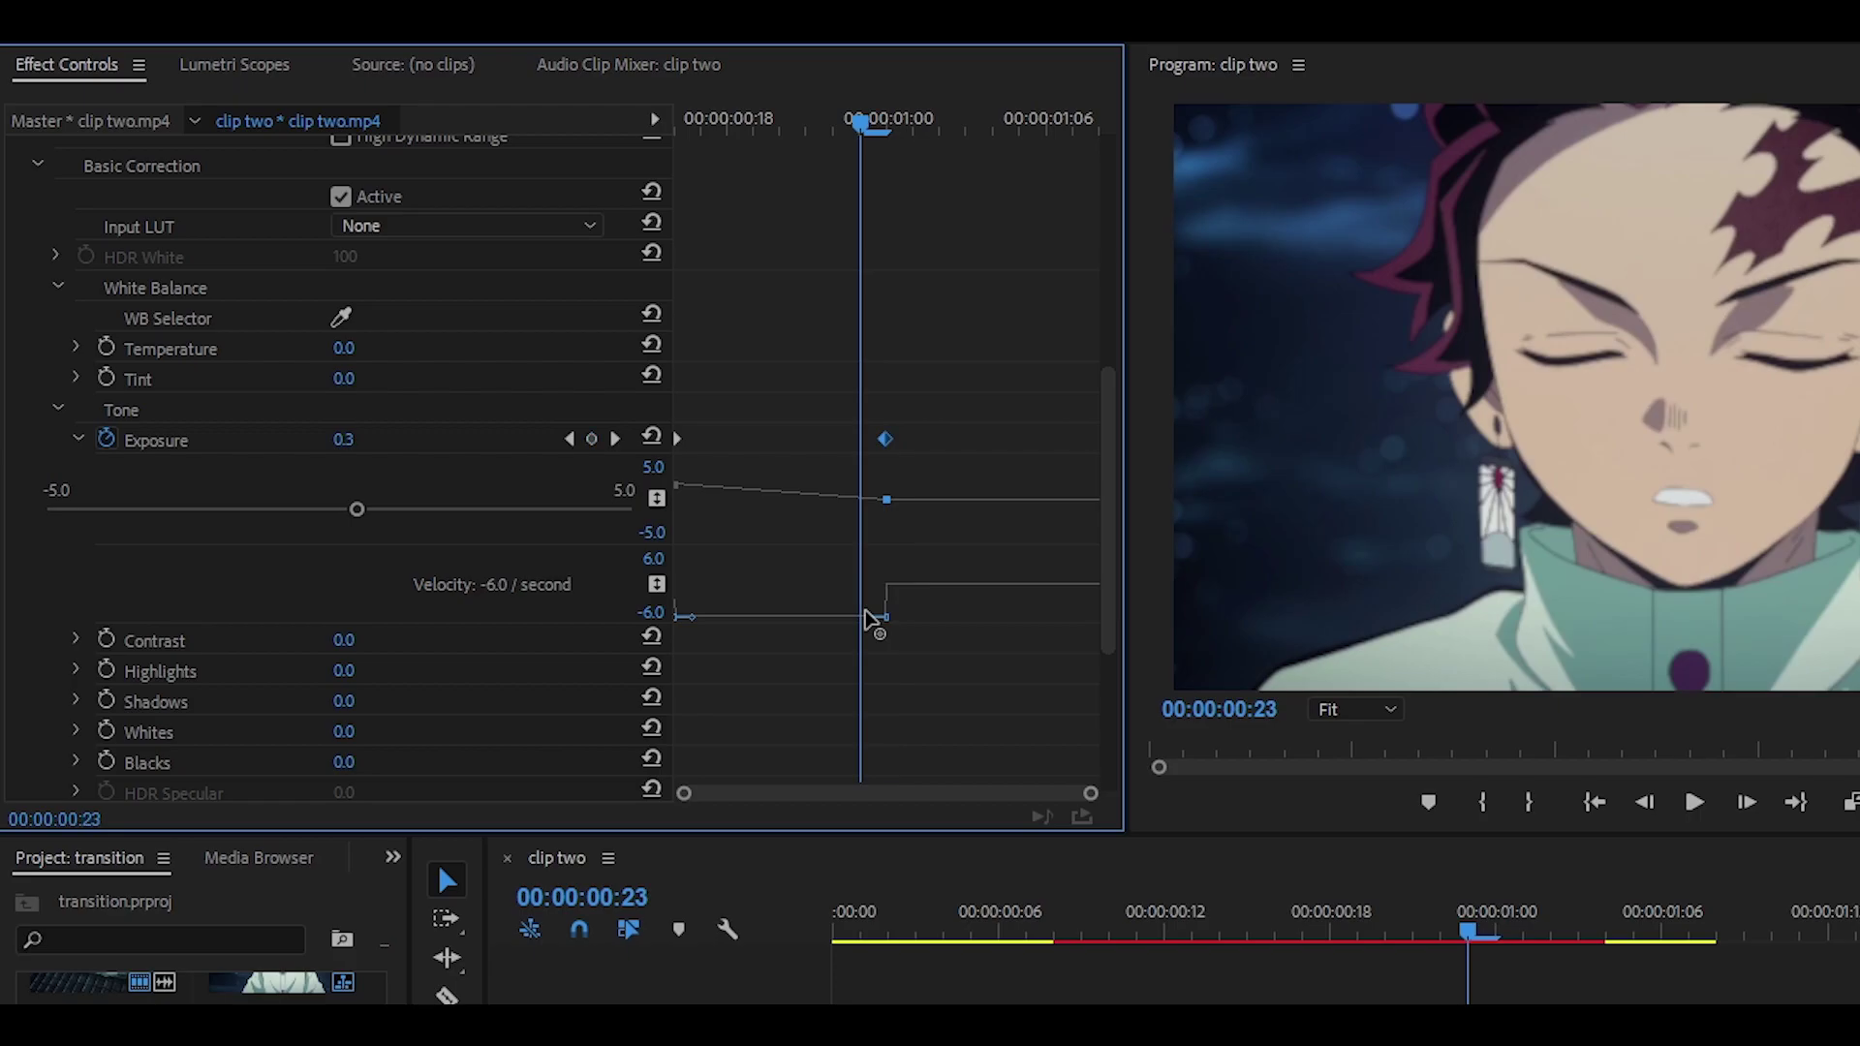
pyautogui.moveTo(867, 618); pyautogui.dragTo(841, 597)
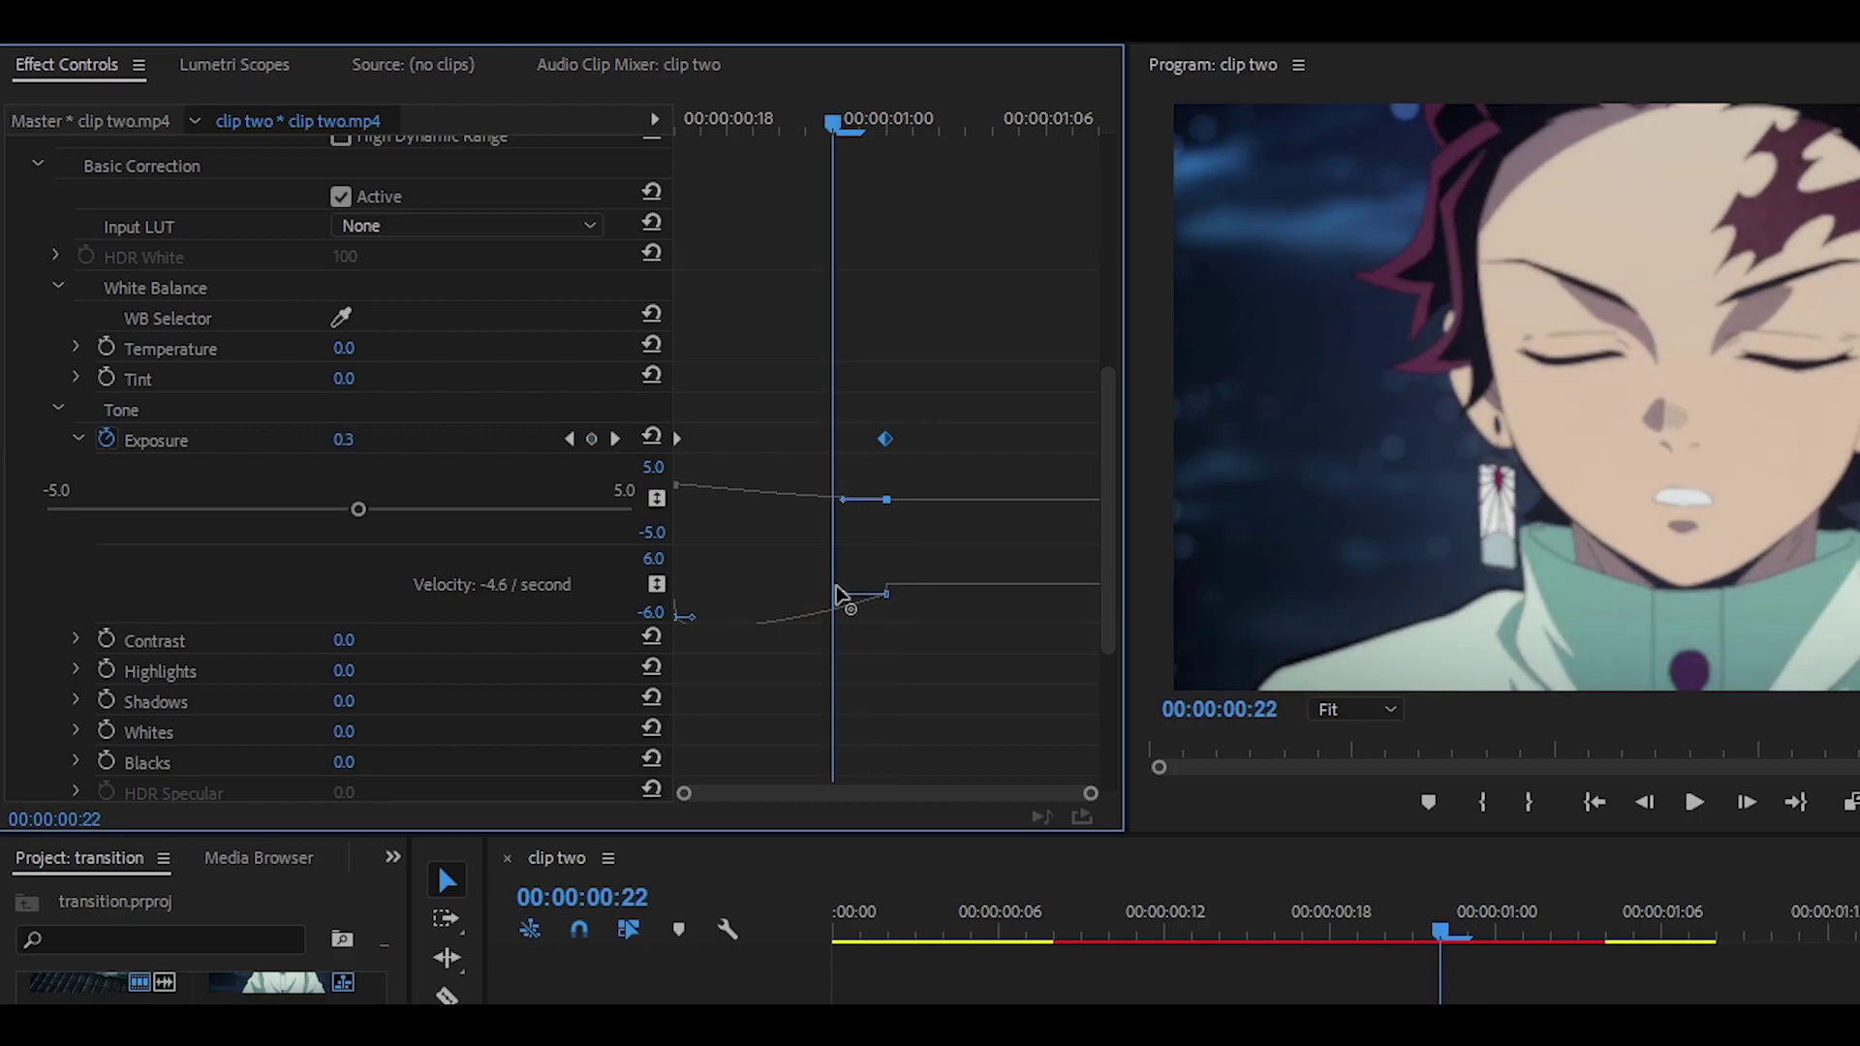